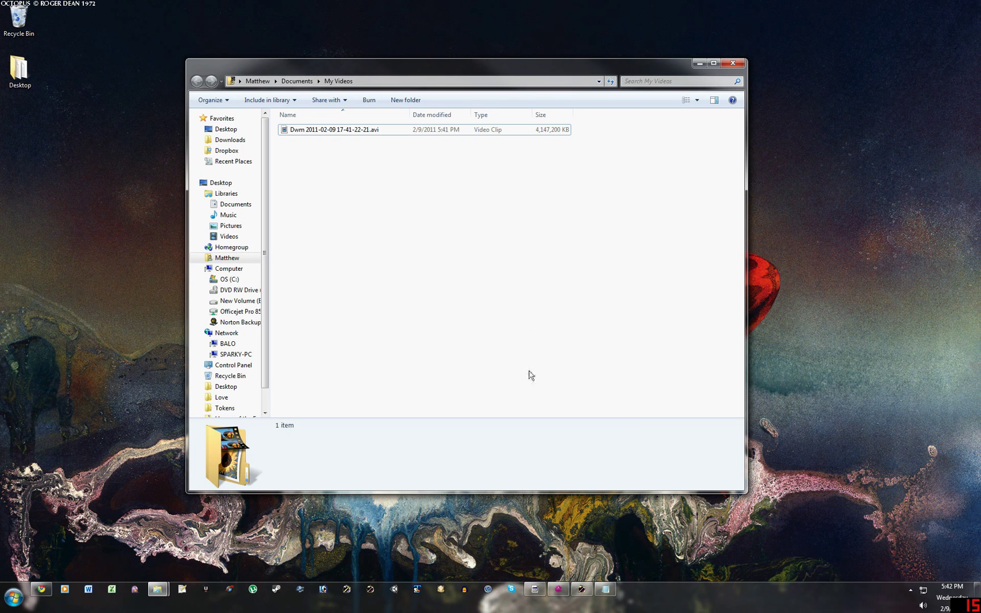
Switch to Adventure Tools and filter the monster list to levels 12 through 14 with names containing "gith"
mouse_move(585, 596)
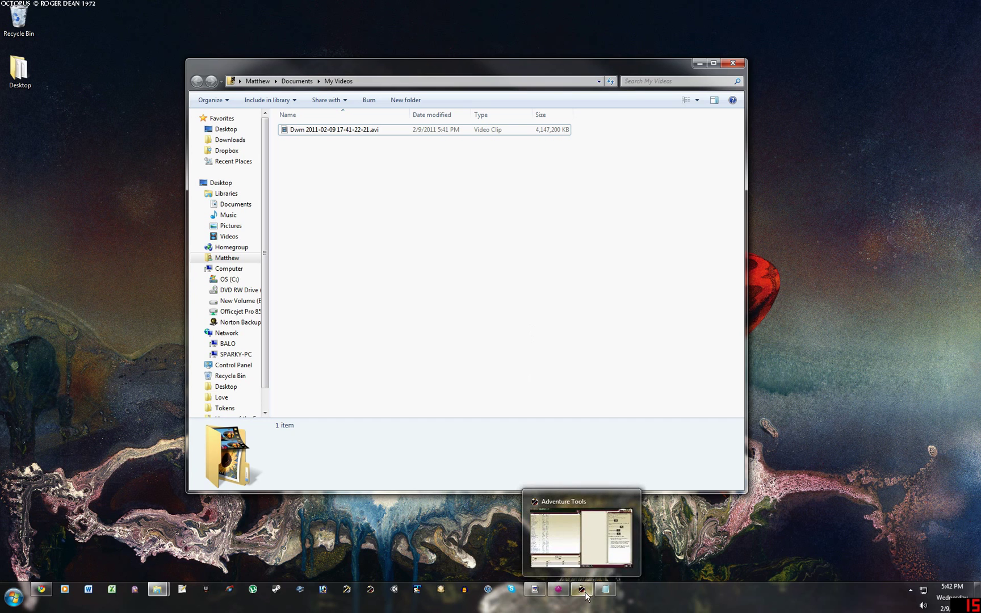
click(584, 593)
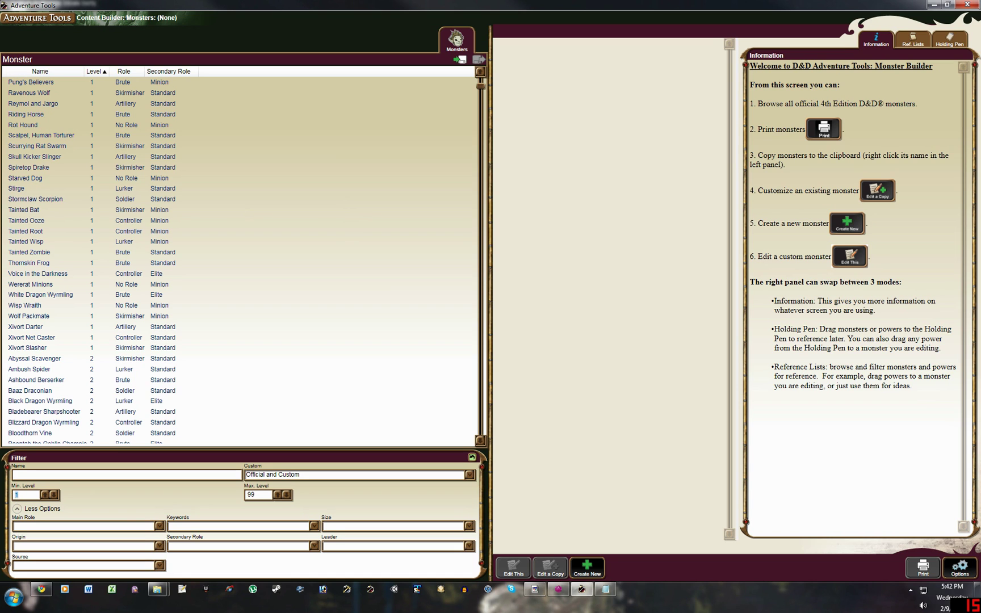
text(2)
key(Tab)
text(14)
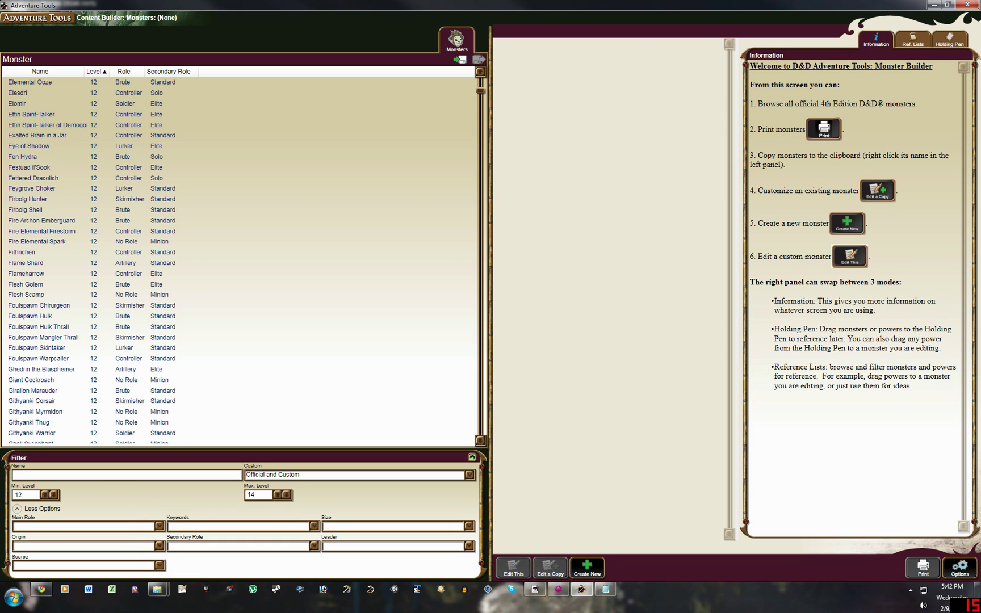
text(gith)
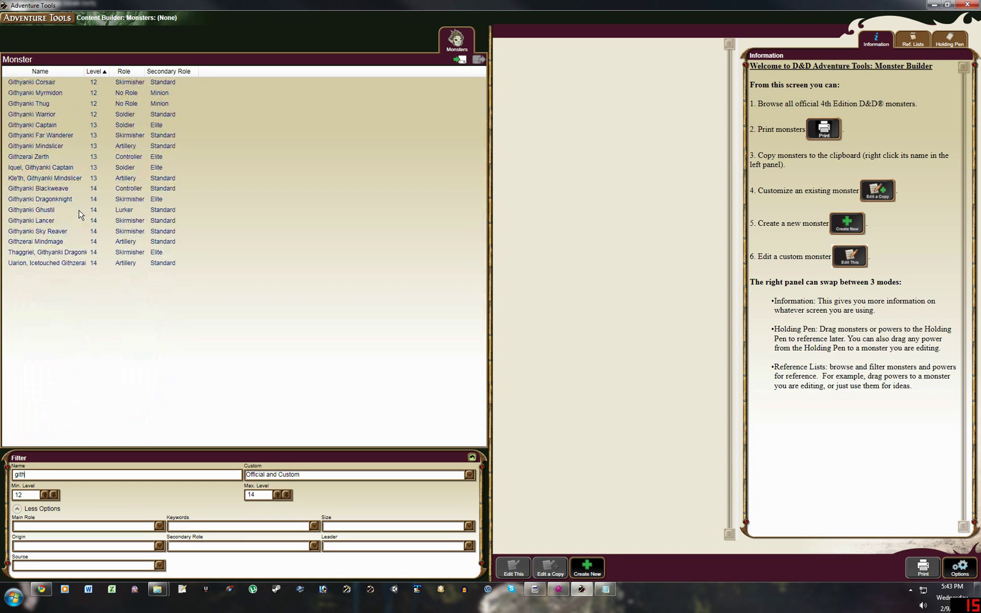
Copy the Githyanki Thug's statblock to the clipboard as rich text
click(38, 107)
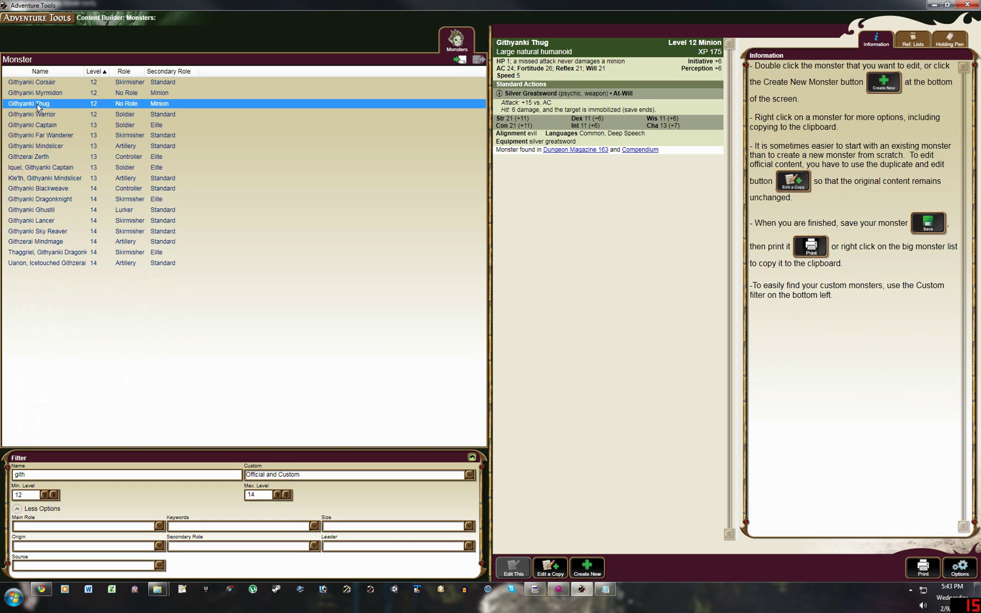
right_click(38, 108)
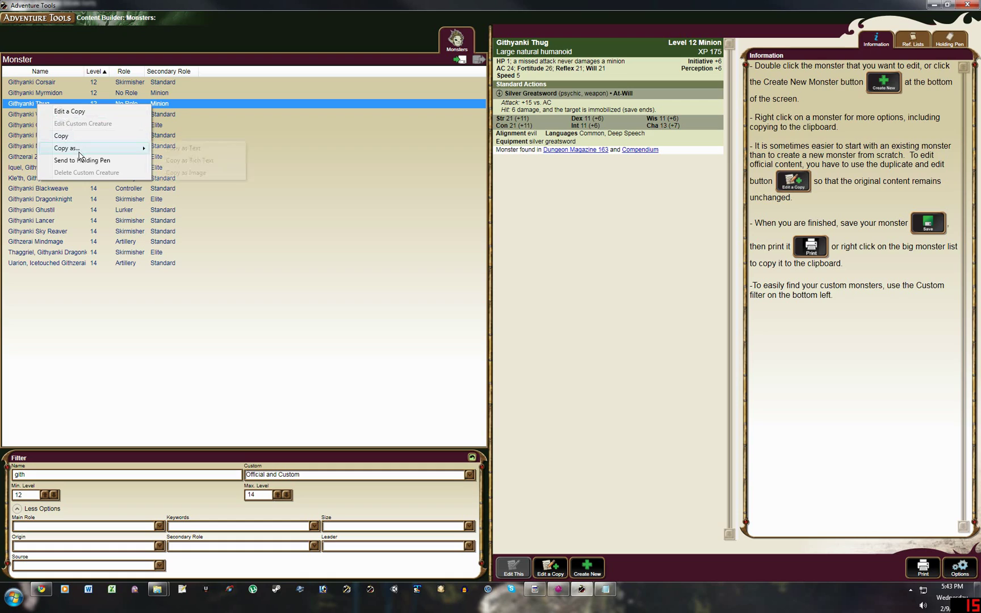
mouse_move(109, 149)
click(165, 162)
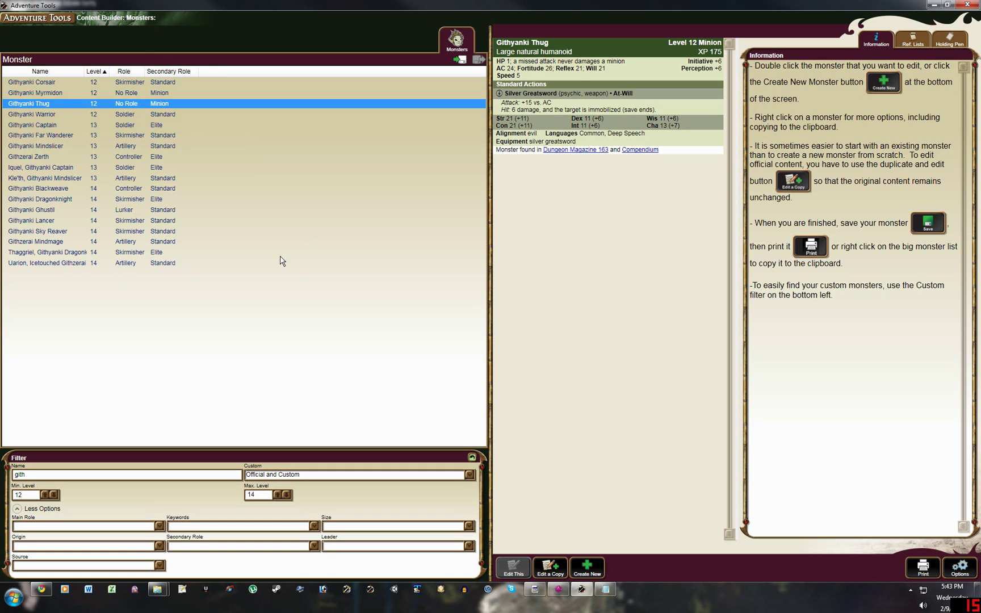
Switch to D&D 4e Combat Tracker, open its Statblock Library and paste in the copied Githyanki Thug
click(558, 595)
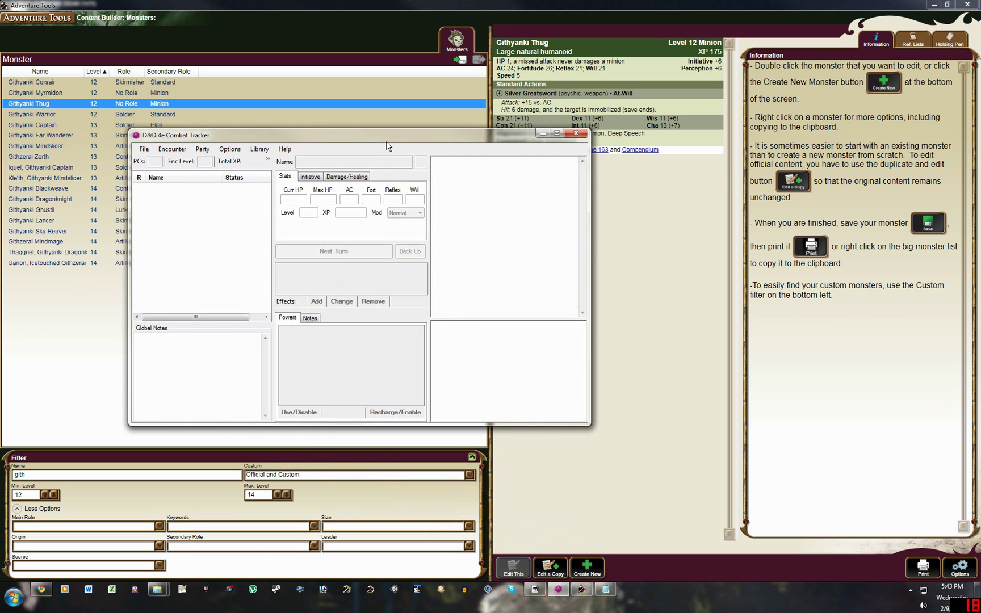
drag(390, 139, 504, 175)
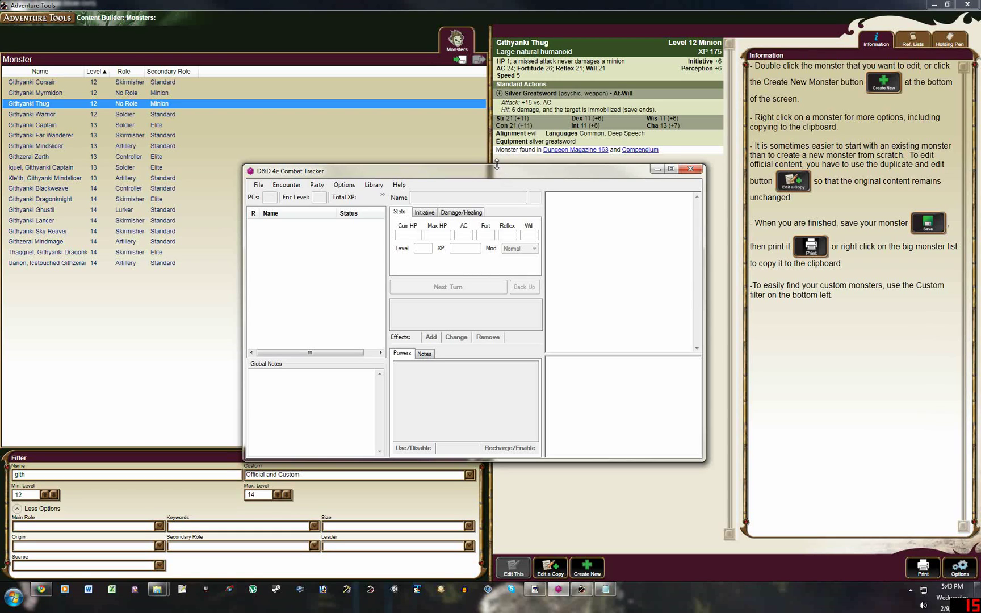
click(372, 187)
click(382, 198)
click(382, 197)
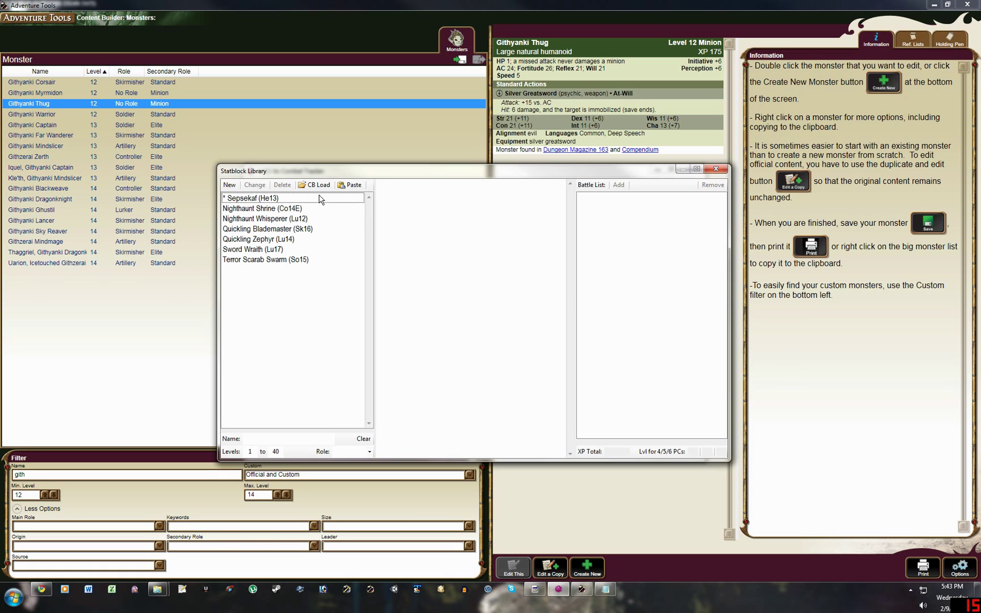
click(354, 190)
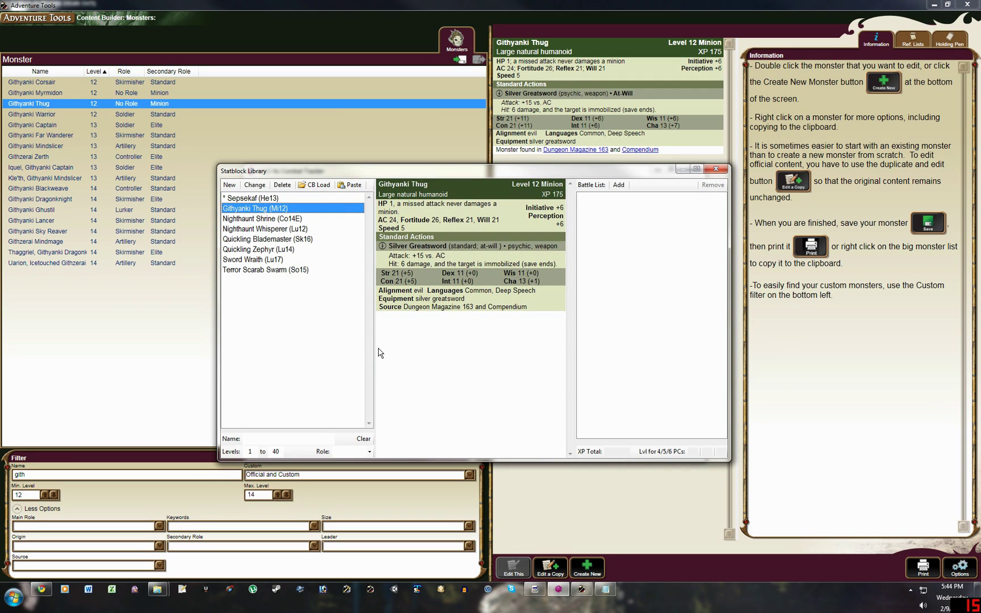
Copy the Githyanki Warrior as rich text from Adventure Tools and paste it into the Combat Tracker's Statblock Library
click(159, 337)
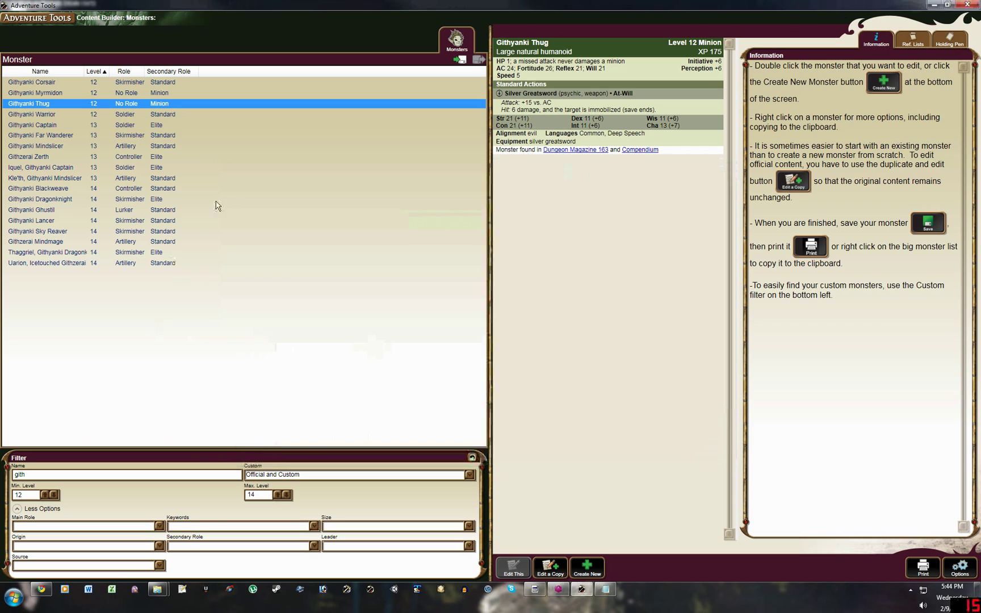
right_click(45, 114)
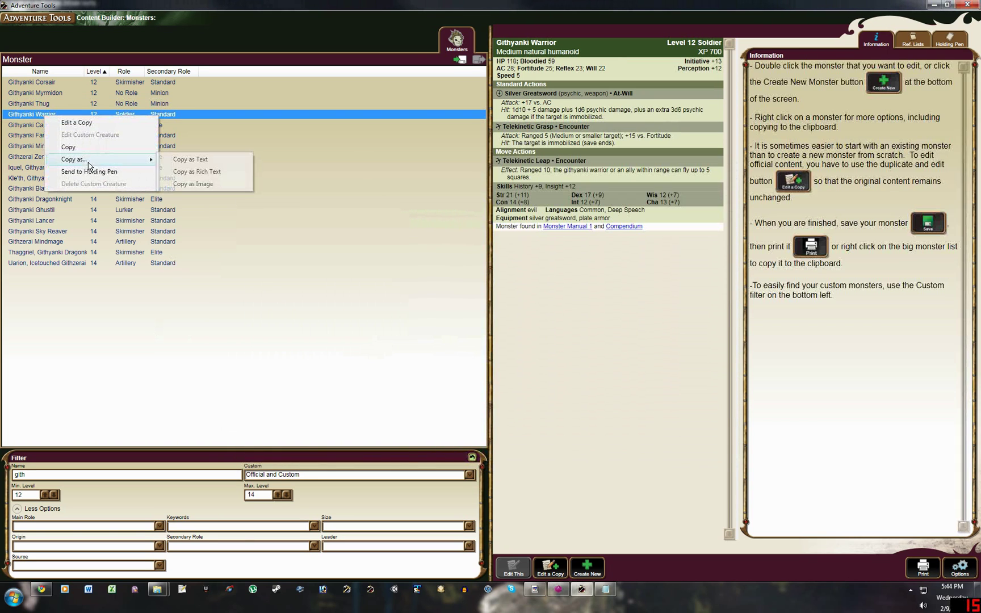
click(179, 169)
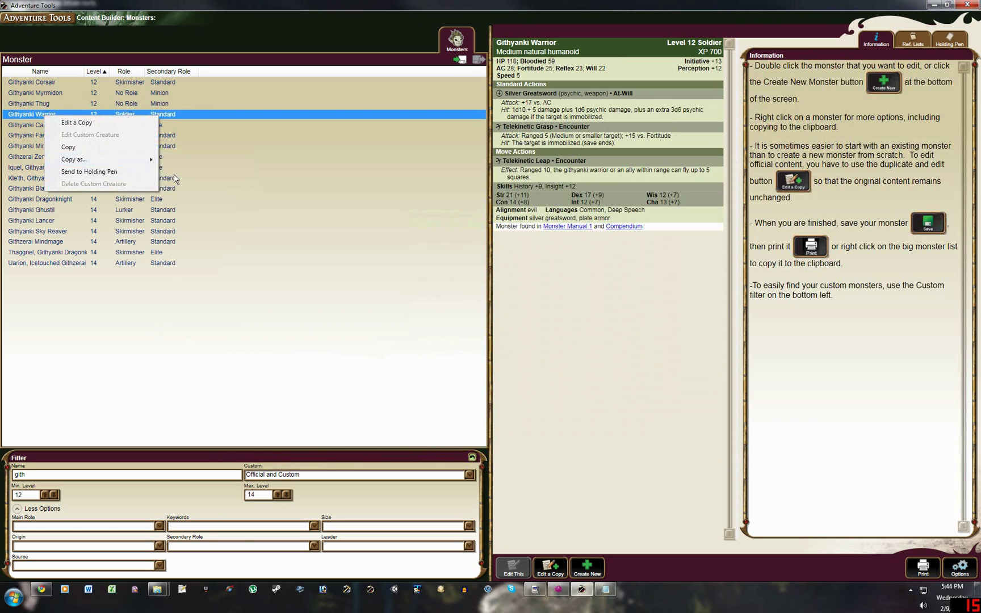
click(558, 589)
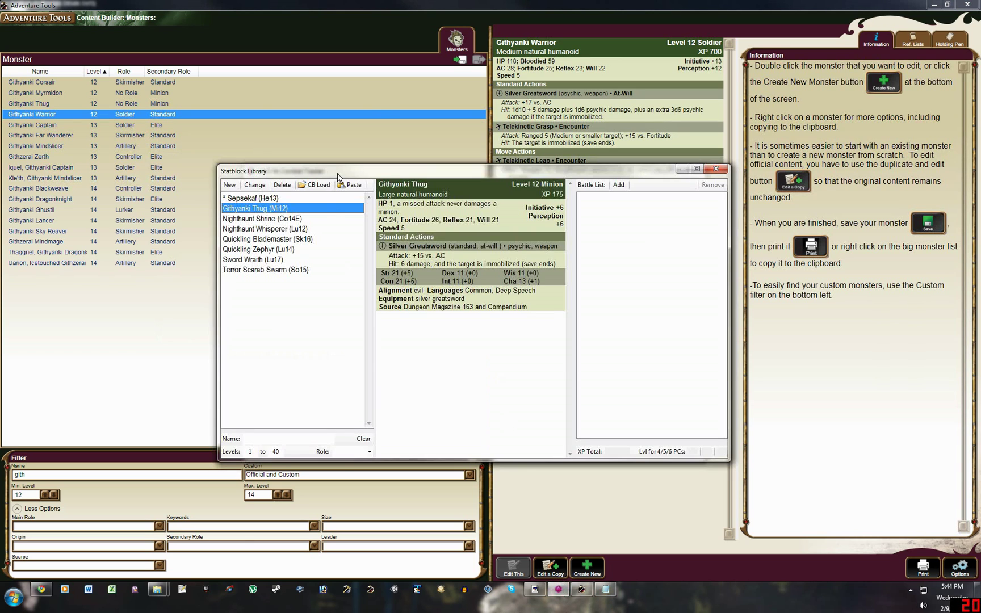
click(350, 184)
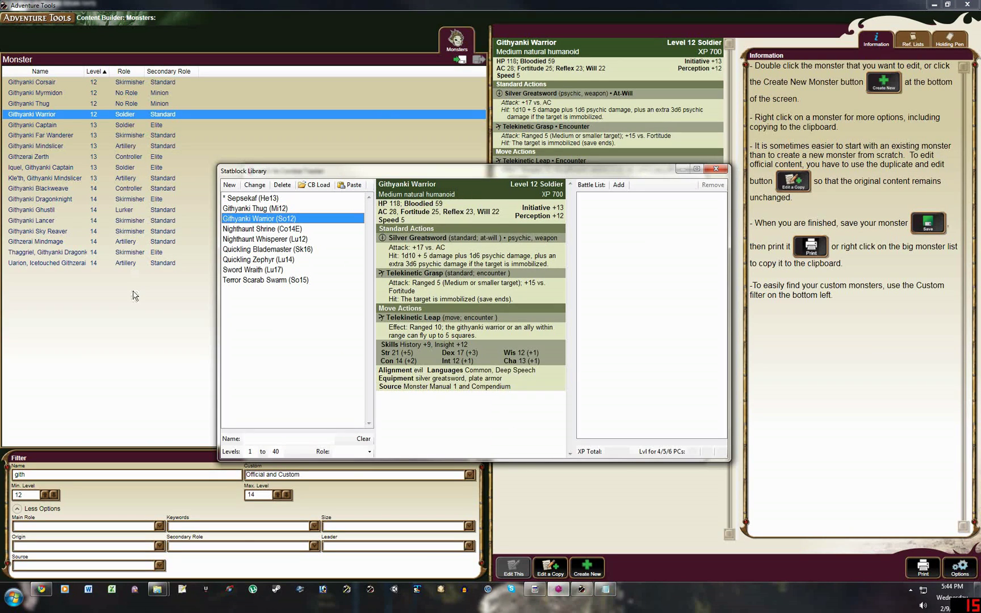
Copy the Githyanki Far Wanderer as rich text from Adventure Tools and paste it into the Combat Tracker's Statblock Library
click(134, 291)
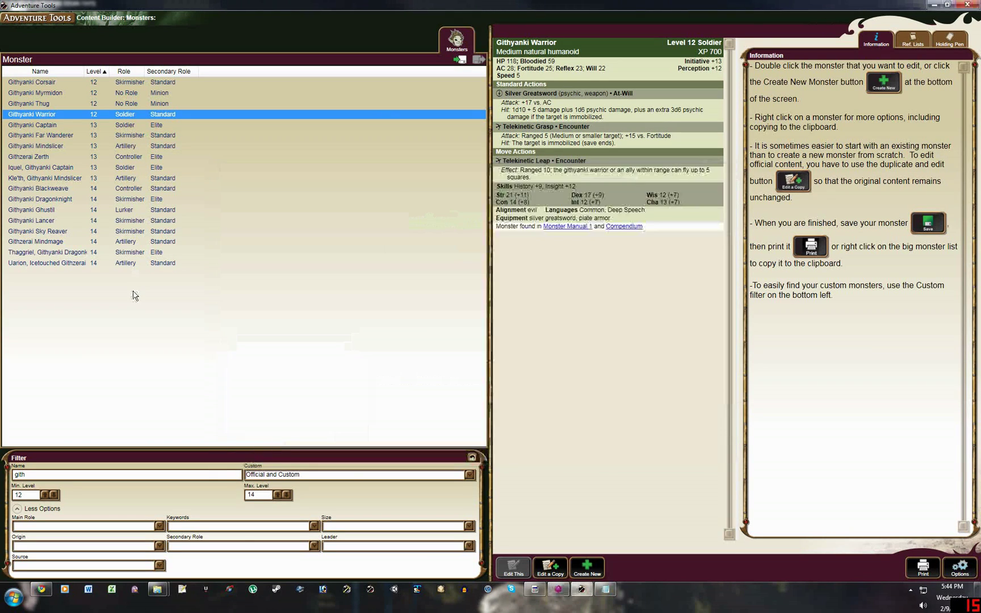
right_click(52, 136)
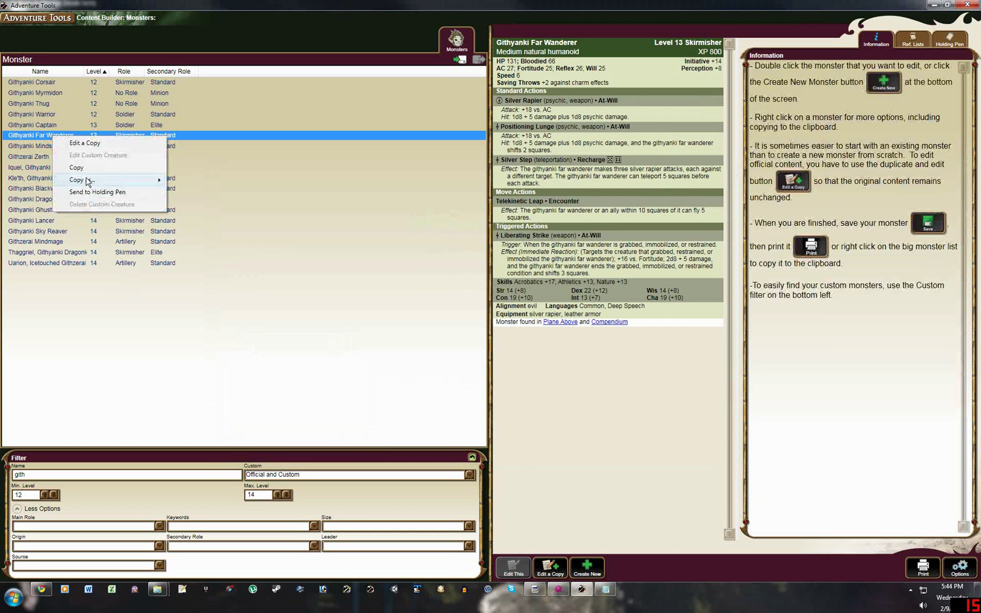
mouse_move(87, 180)
click(208, 193)
mouse_move(580, 597)
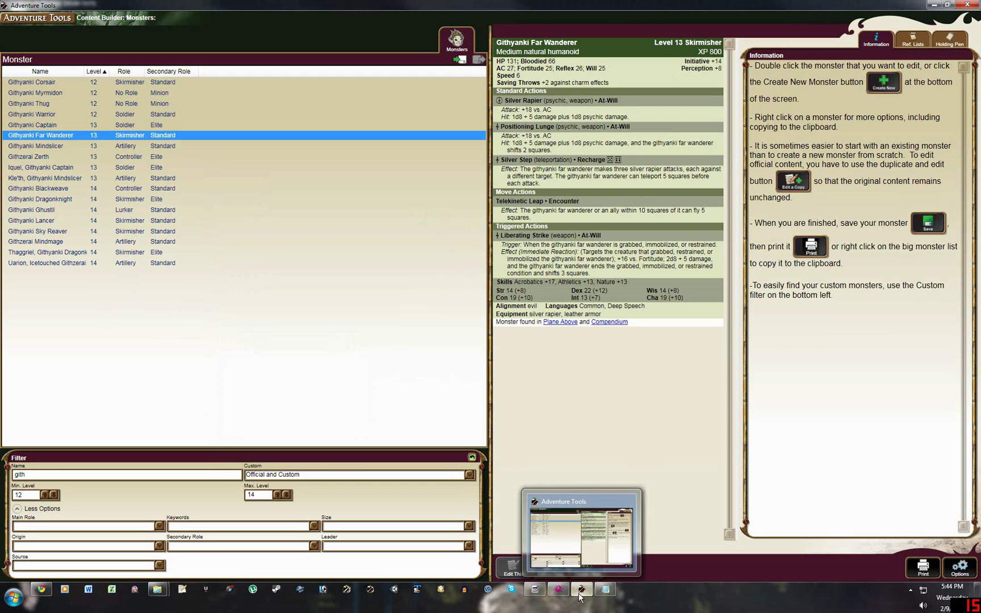
click(562, 533)
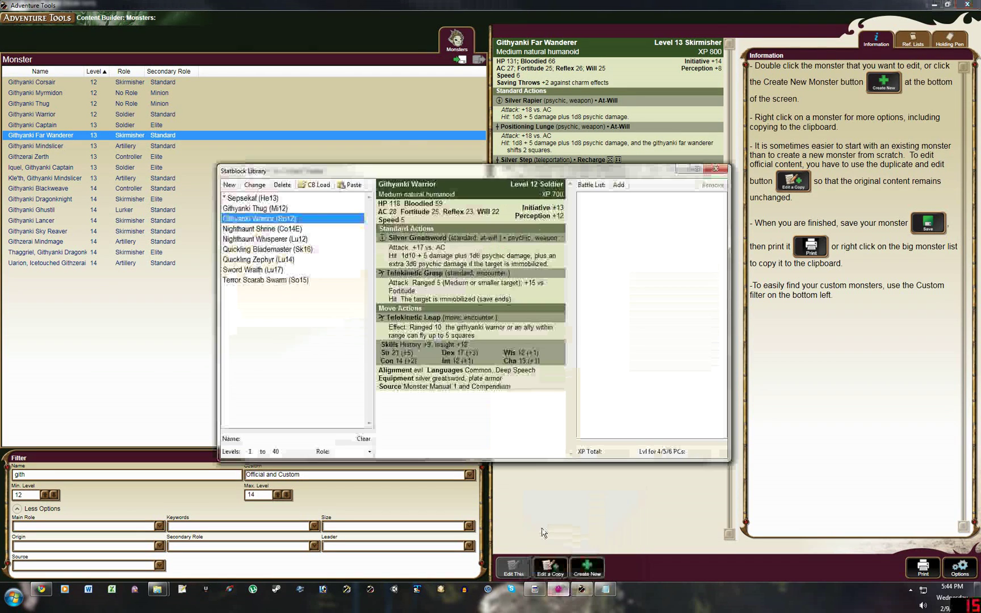
click(353, 186)
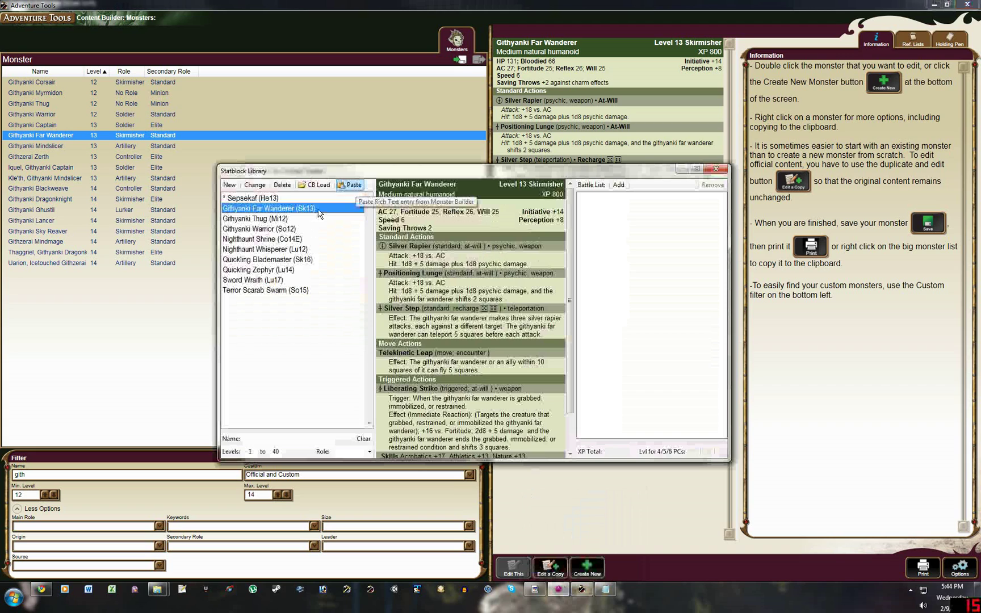
Copy the Githyanki Blackweave as rich text from Adventure Tools and paste it into the Combat Tracker's Statblock Library
click(166, 296)
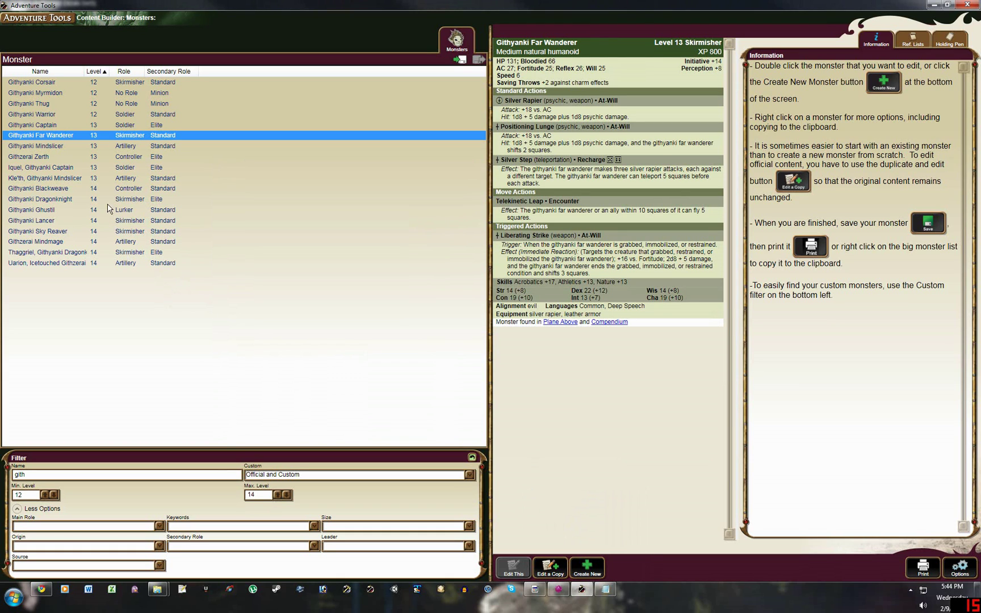
right_click(62, 191)
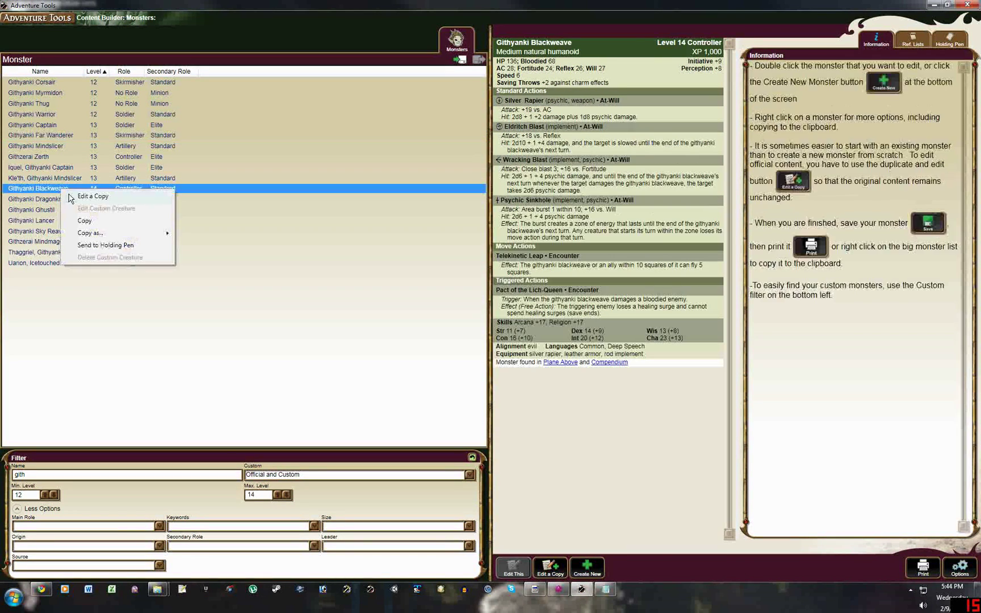
mouse_move(89, 237)
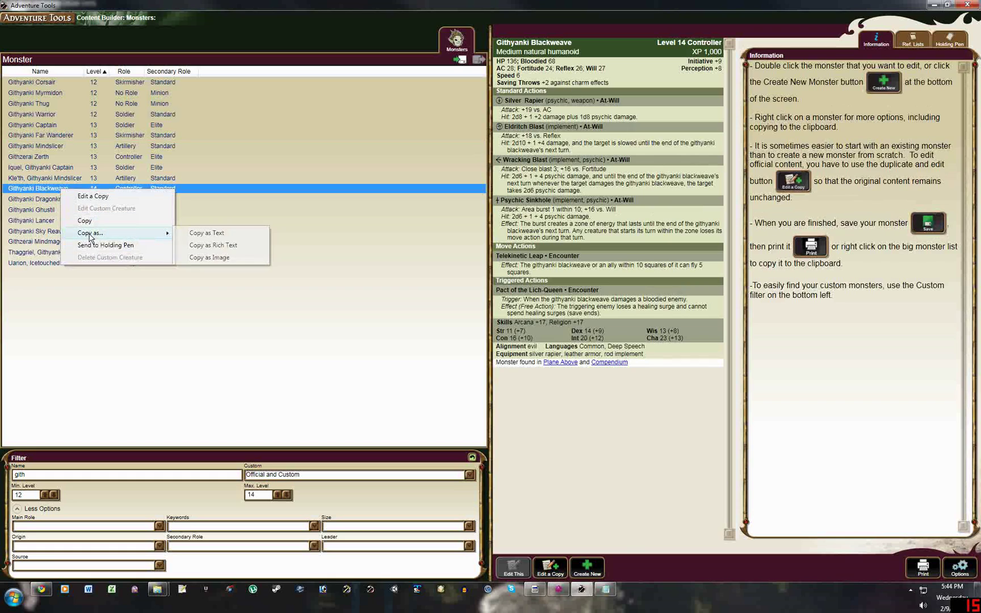
click(187, 249)
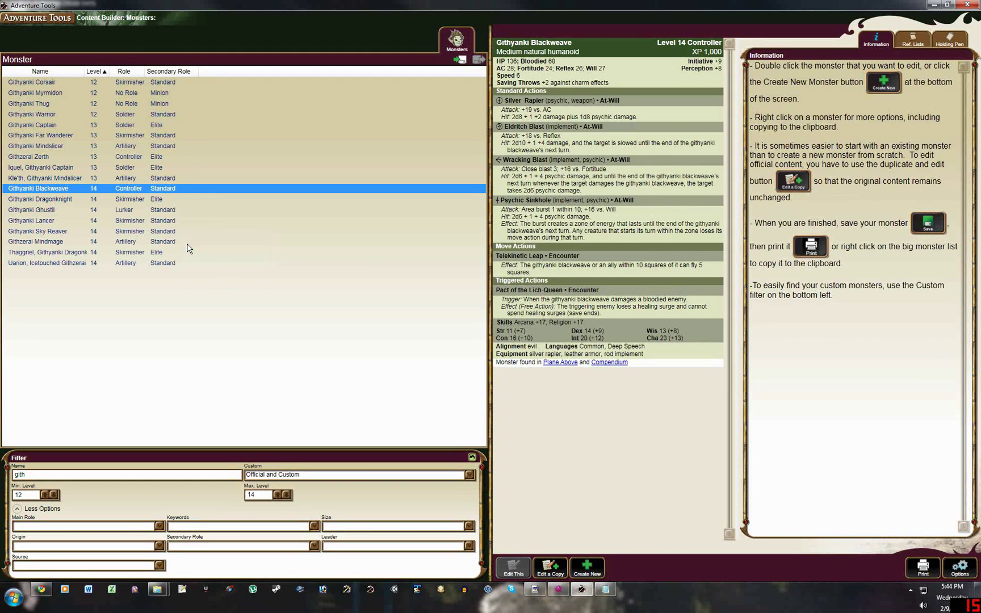
click(557, 590)
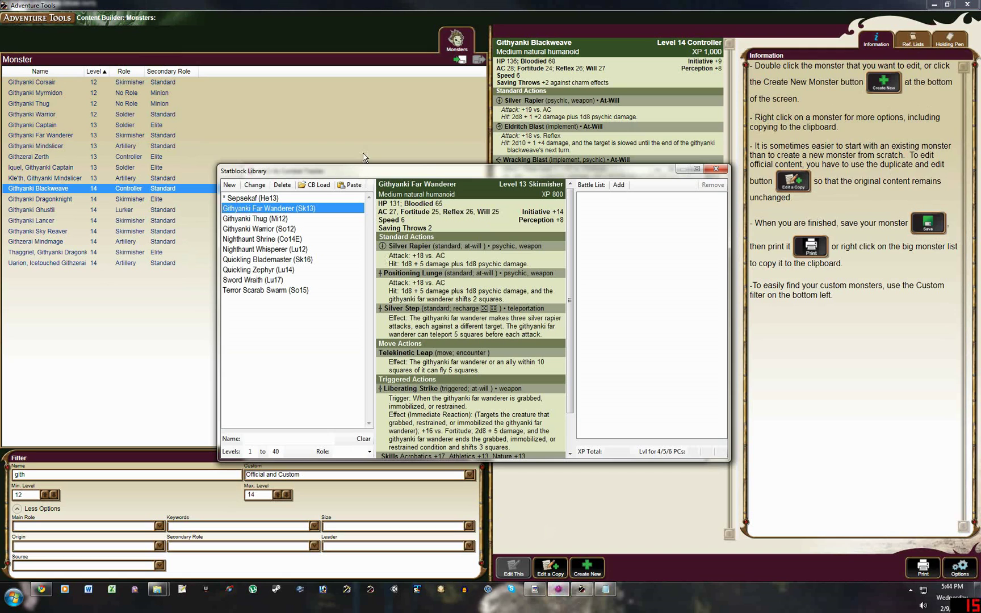
click(350, 185)
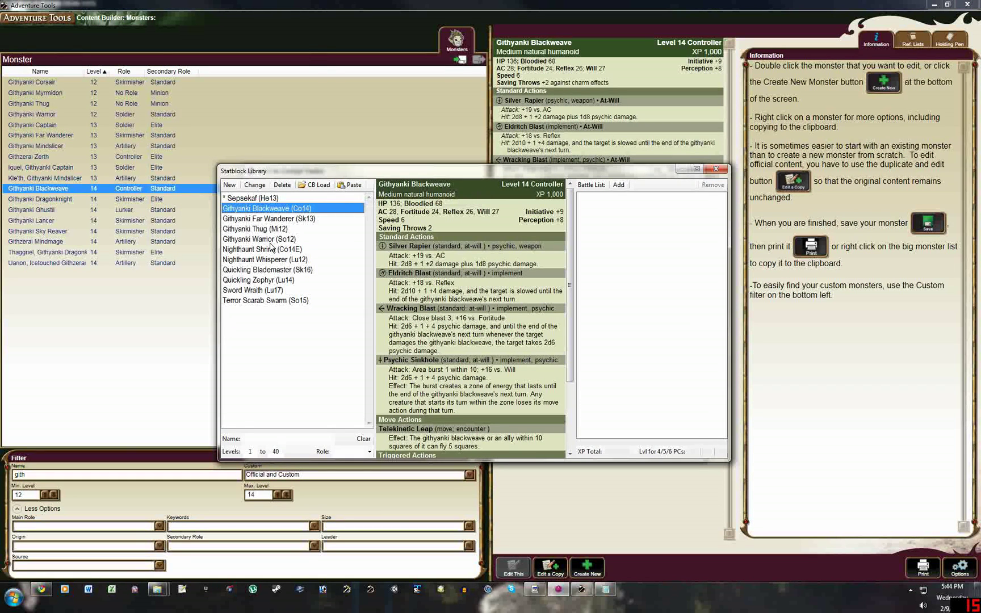
Add Sepsekaf, the Githyanki Blackweave and the Githyanki Far Wanderer to the battle list, one of each
click(252, 199)
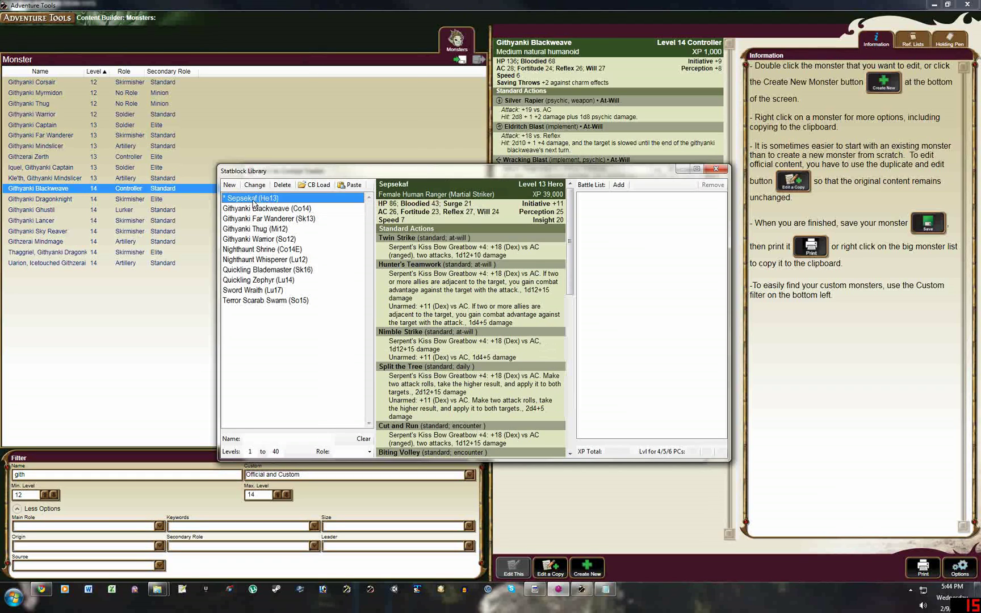
click(618, 185)
click(300, 208)
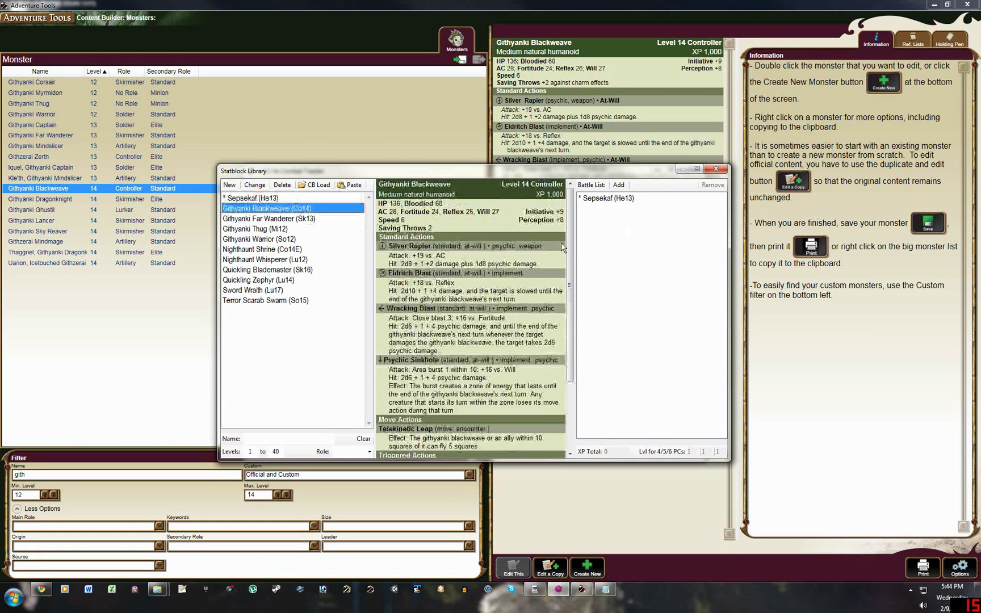
click(618, 186)
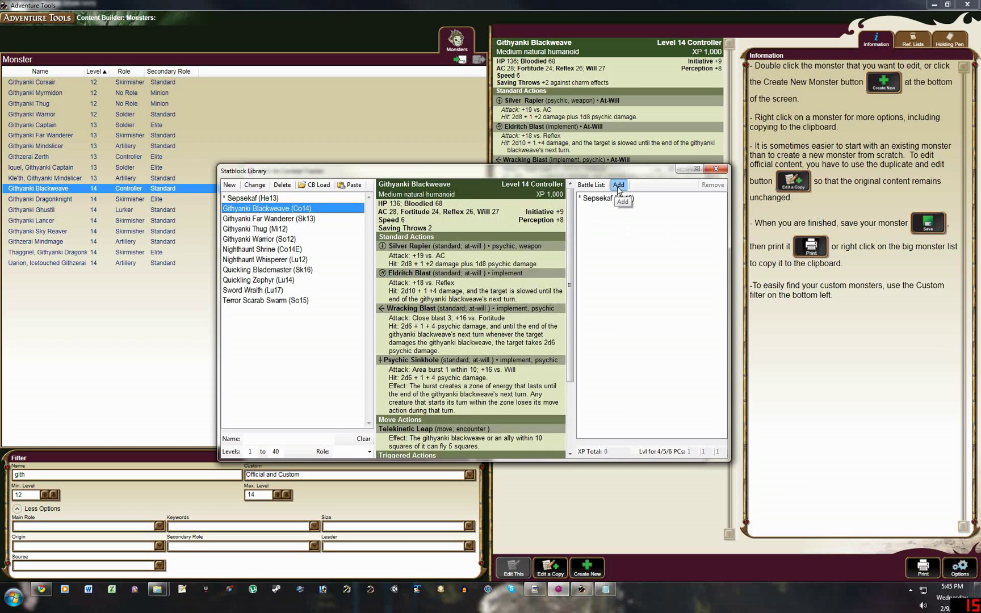
click(309, 219)
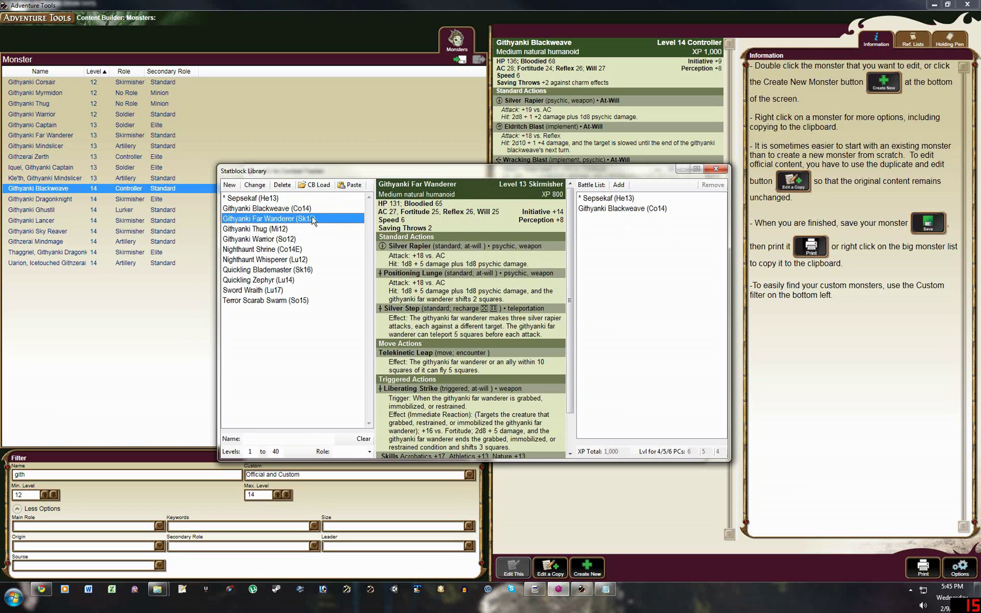
click(618, 186)
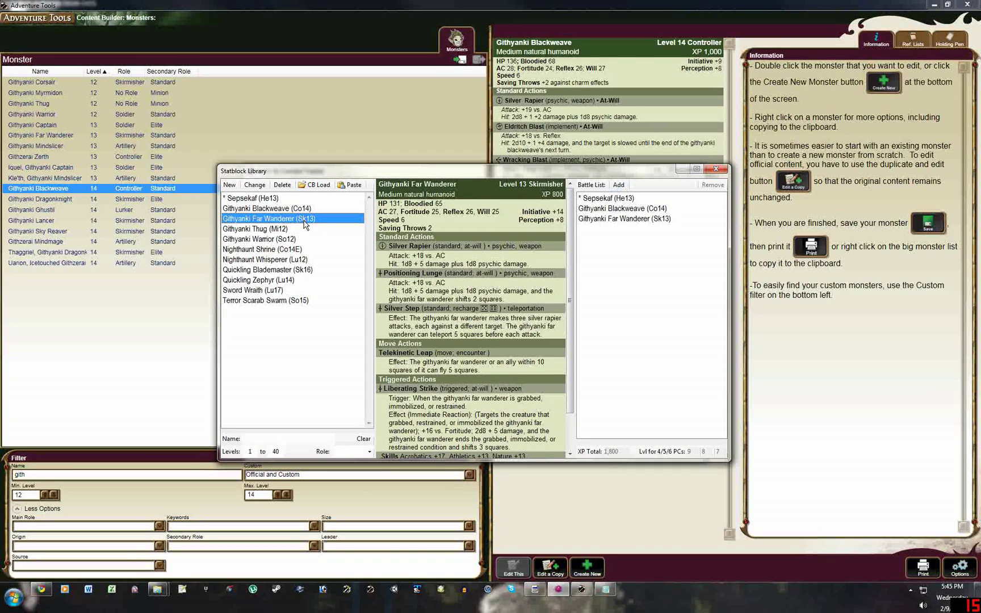
Add three Githyanki Thugs to the battle list
click(286, 229)
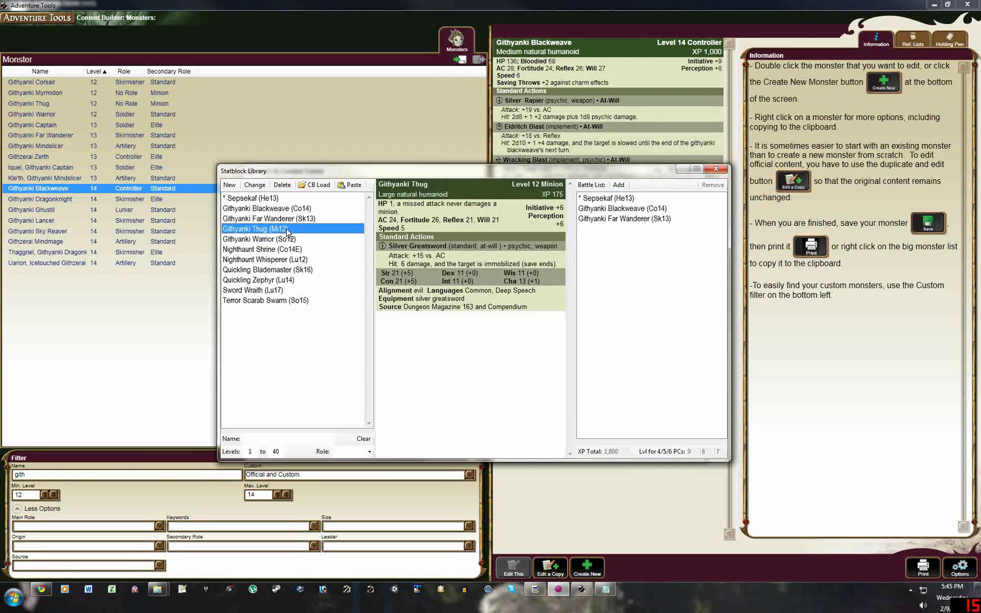
click(618, 185)
click(618, 185)
click(618, 185)
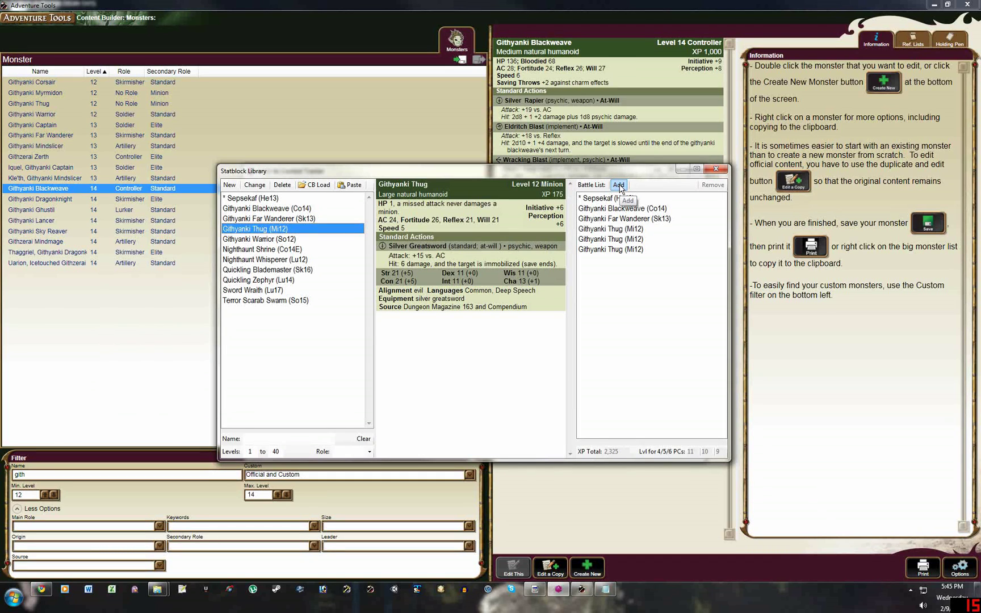
Add one Githyanki Warrior to the battle list and close the Statblock Library to load the encounter
click(286, 240)
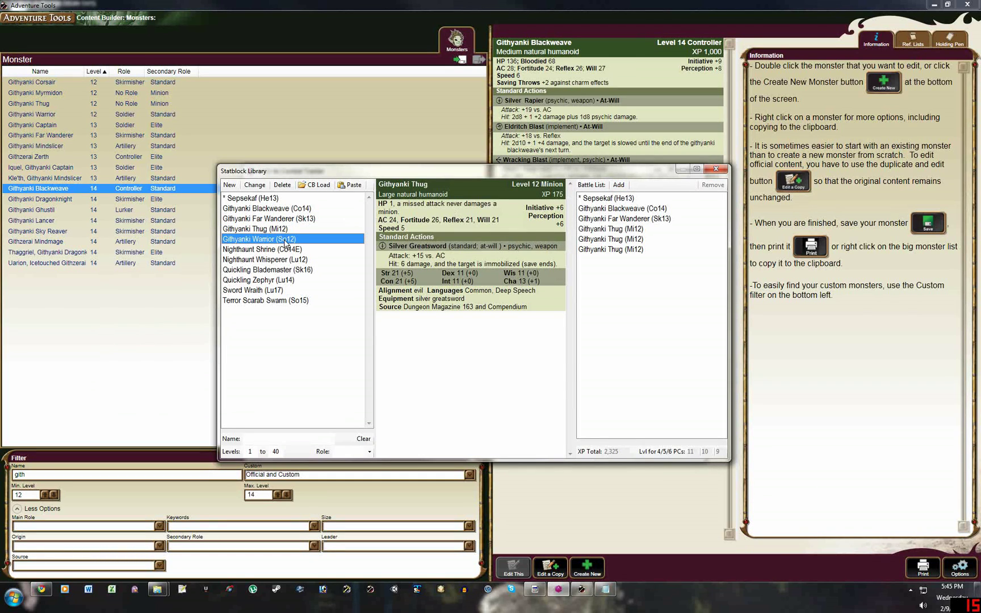
click(618, 185)
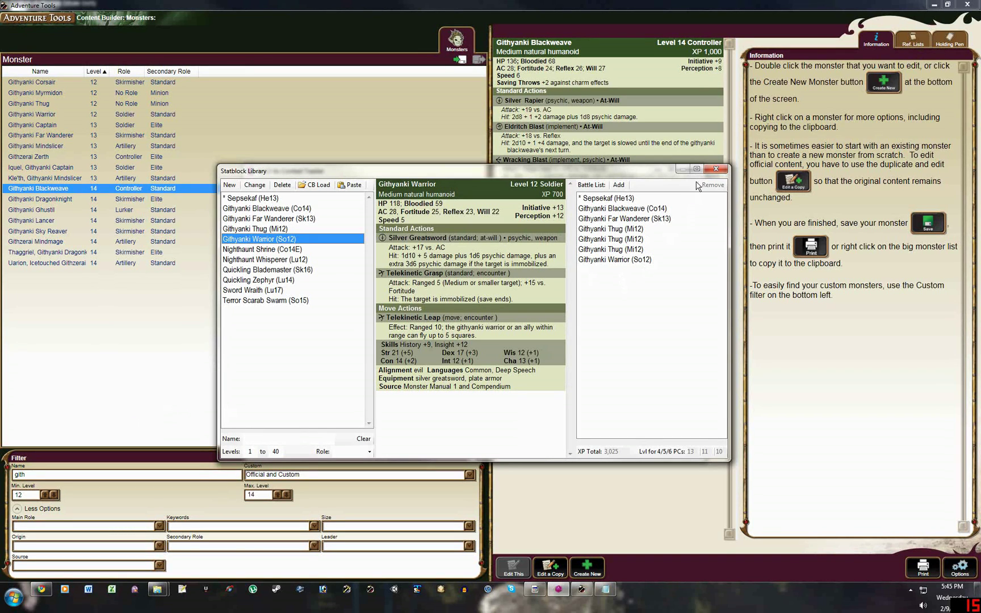
click(715, 169)
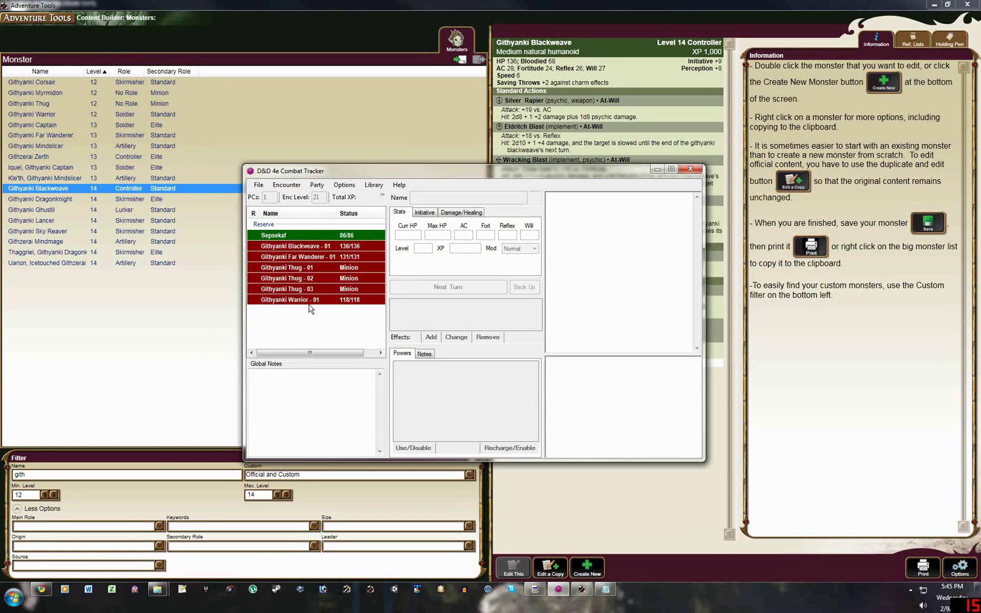
Show Sepsekaf's statblock, then reposition and enlarge the Combat Tracker window
click(316, 235)
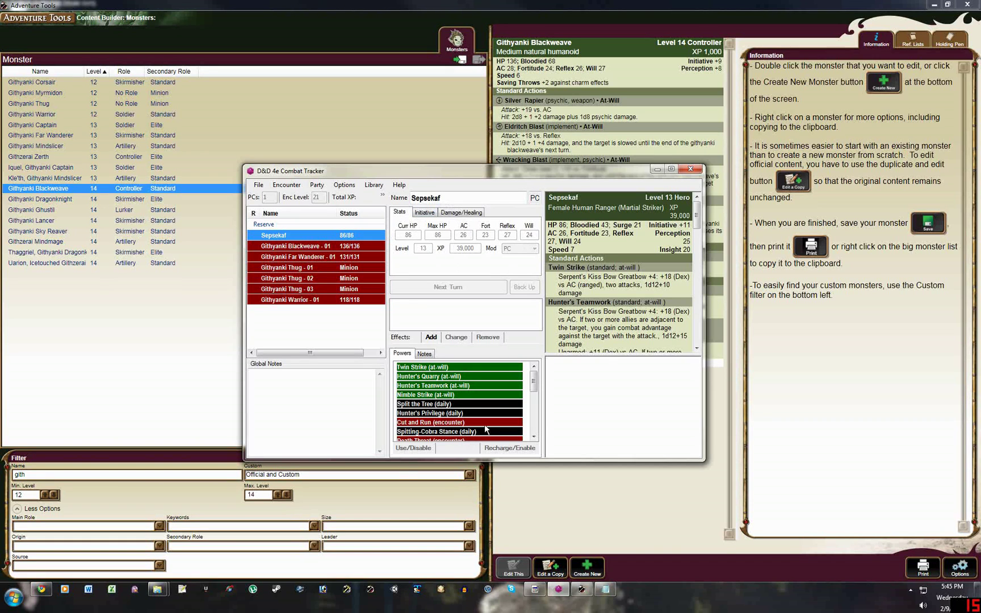
drag(482, 172, 439, 105)
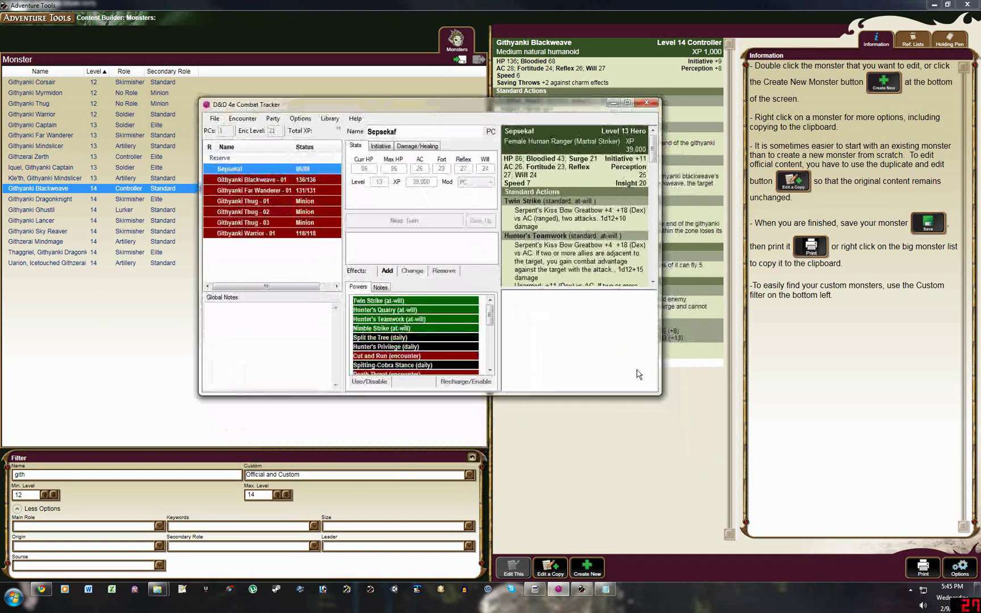
drag(660, 394, 726, 514)
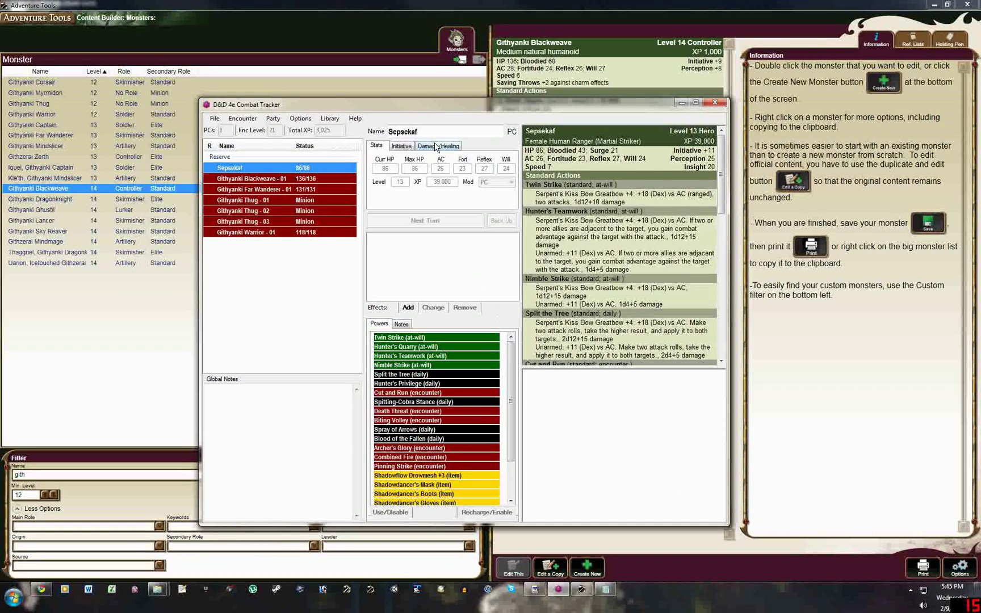
Set Sepsekaf's initiative roll to 17 and roll initiative for the remaining combatants in the encounter
click(405, 145)
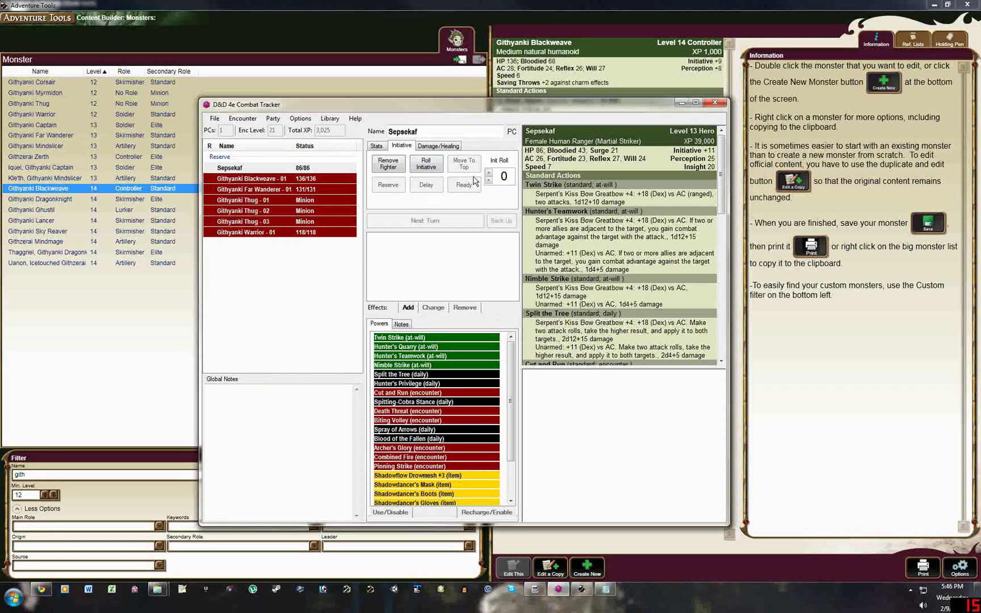
drag(509, 177, 496, 177)
text(17)
key(Return)
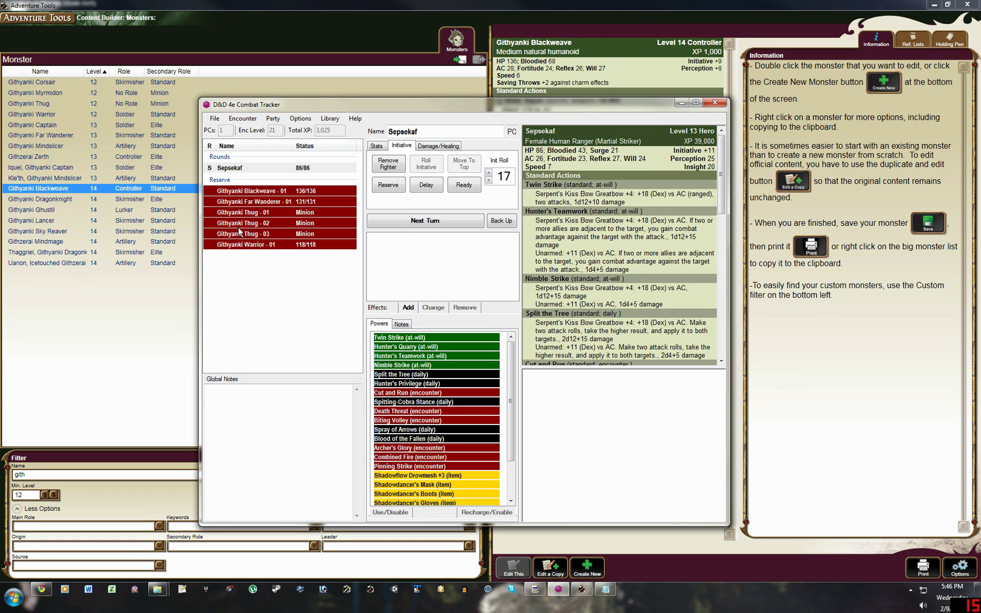
click(243, 118)
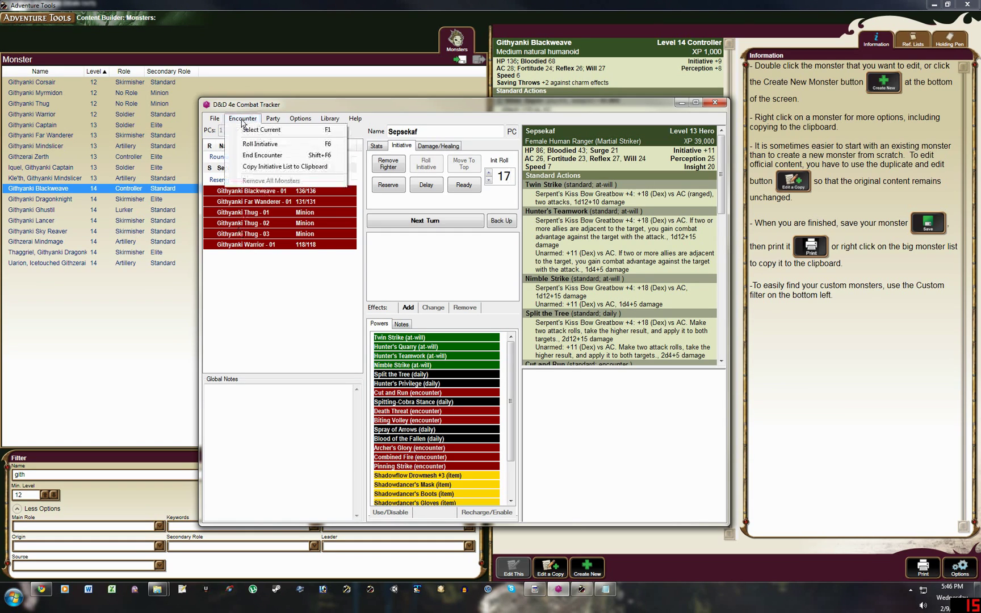
click(252, 149)
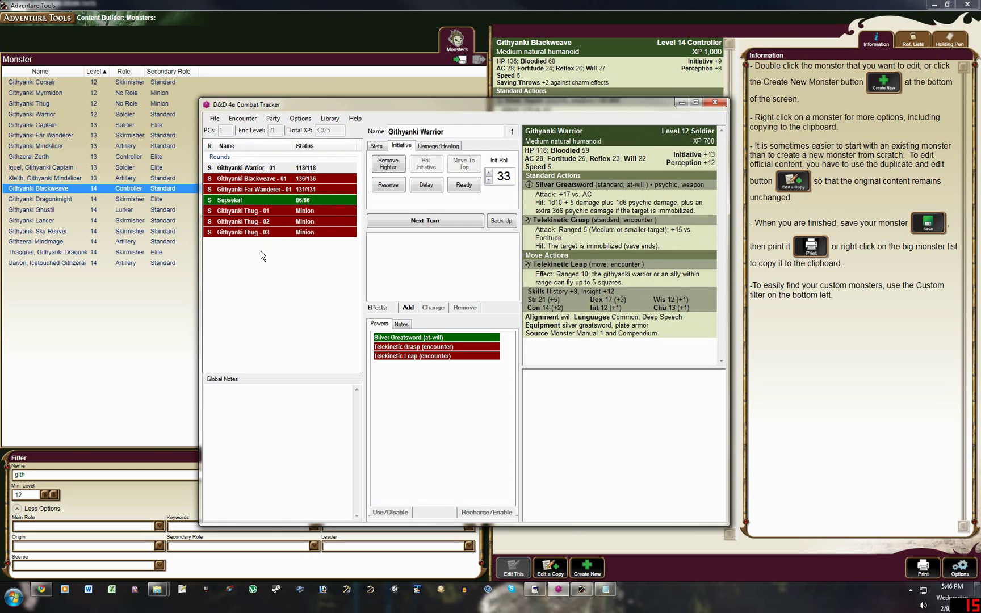
Mark the Telekinetic Grasp encounter power of Githyanki Warrior - 01 as used
click(270, 168)
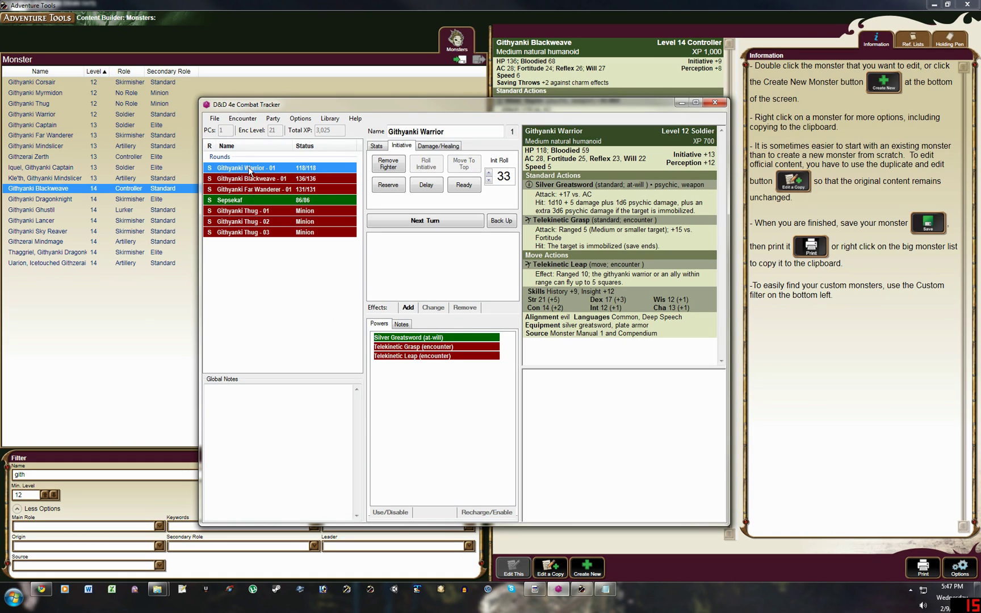
click(389, 339)
click(391, 348)
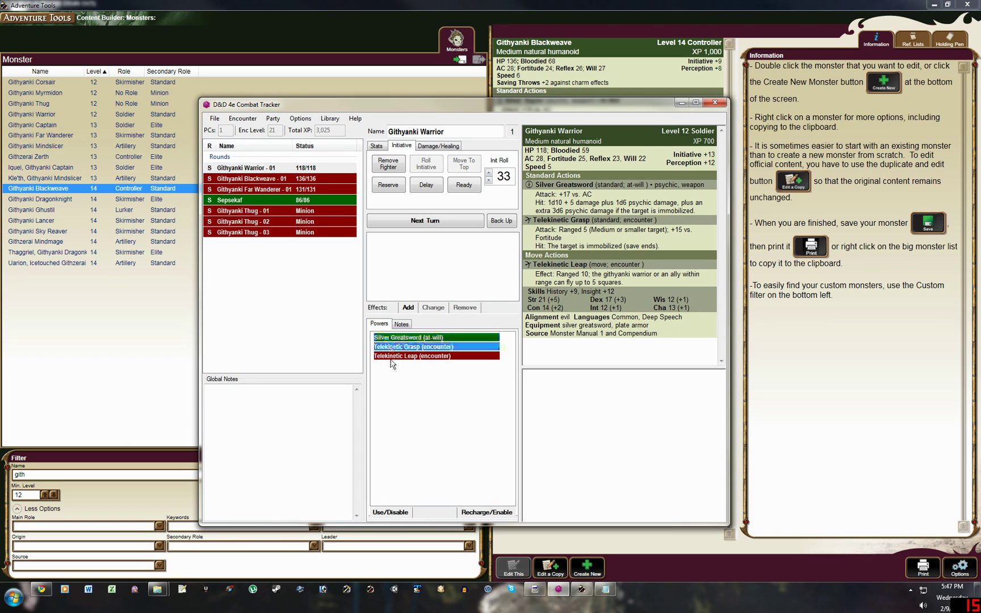
click(392, 358)
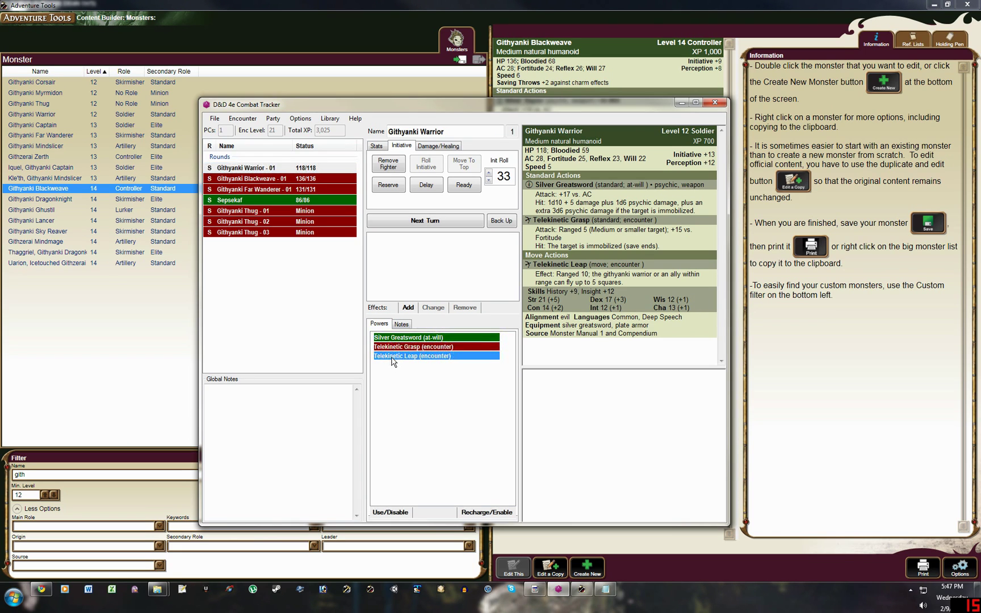
click(397, 347)
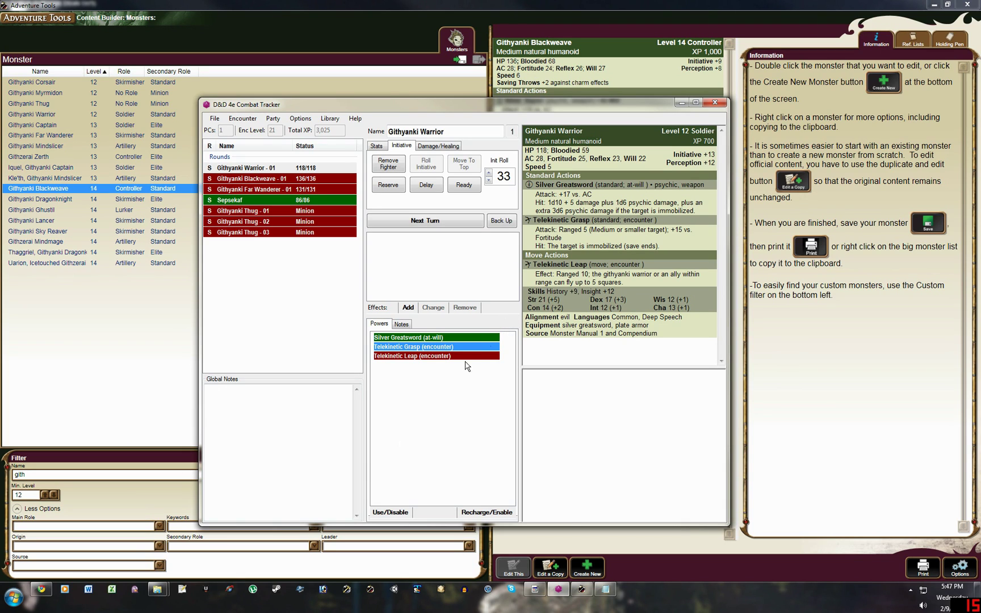
click(400, 512)
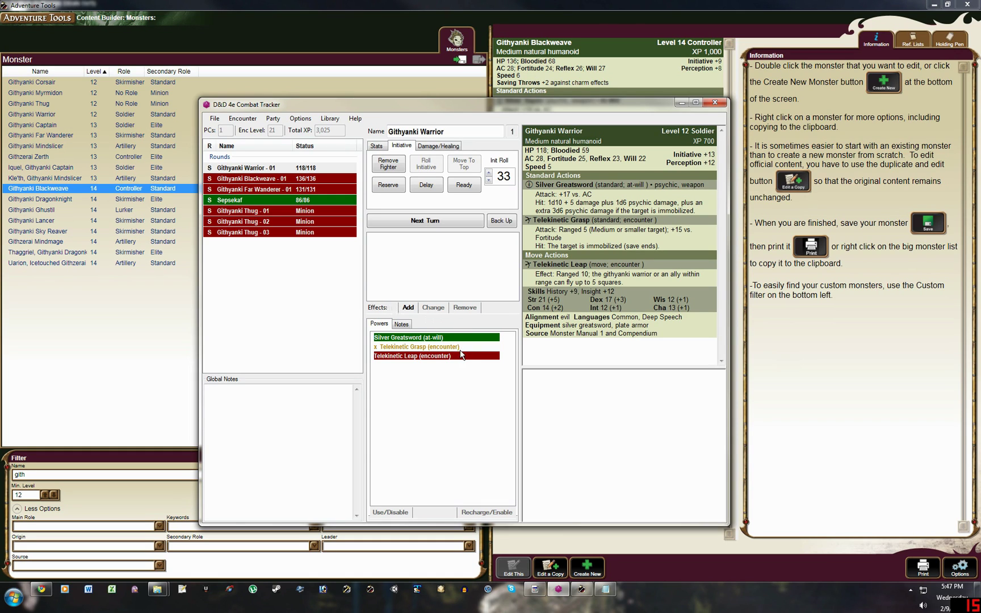
Apply Immobilized from Githyanki Warrior - 01 to Sepsekaf until End of Source's Next Turn, and end the warrior's turn
click(228, 200)
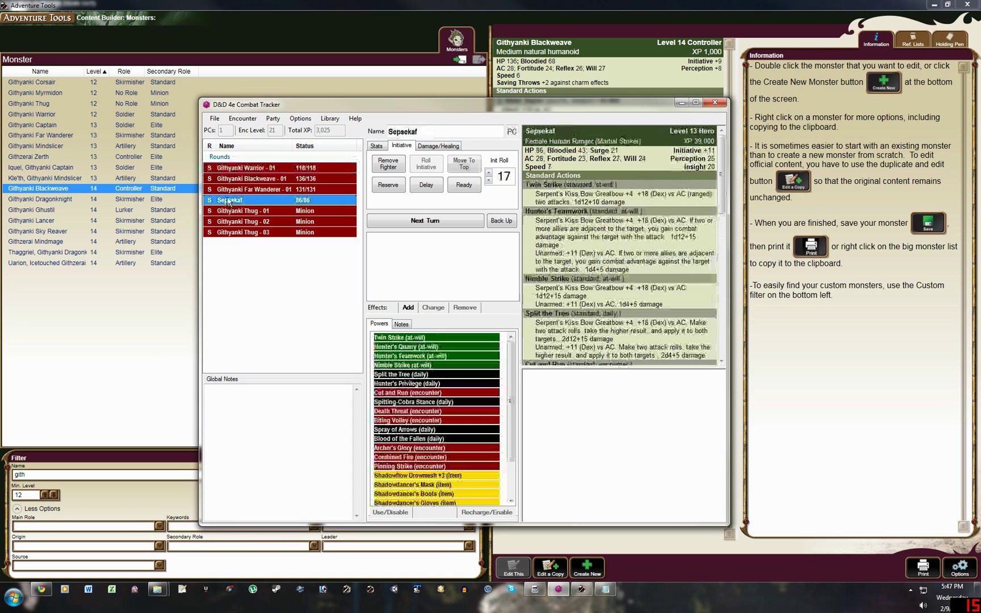
click(408, 307)
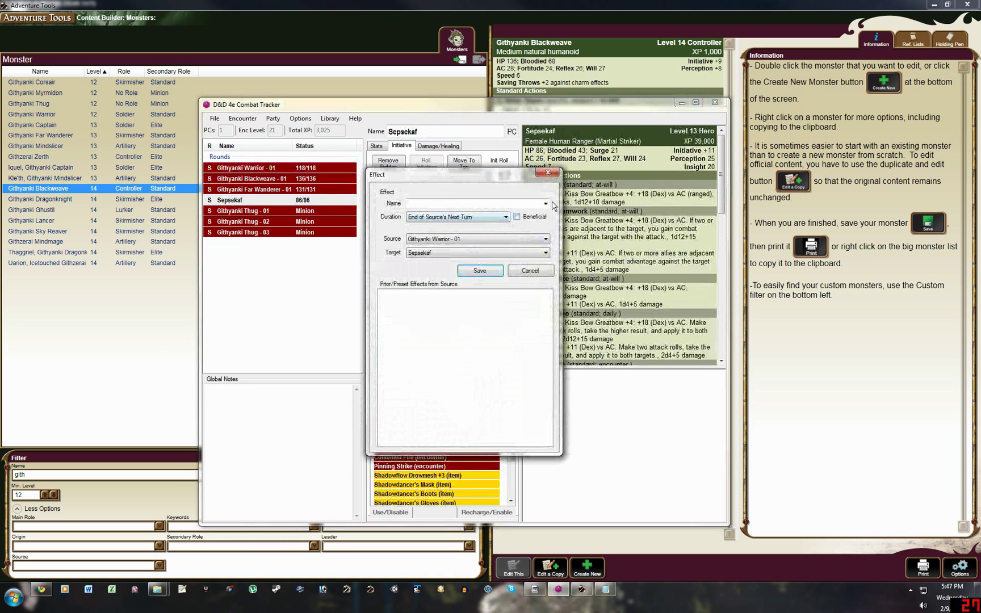
click(545, 204)
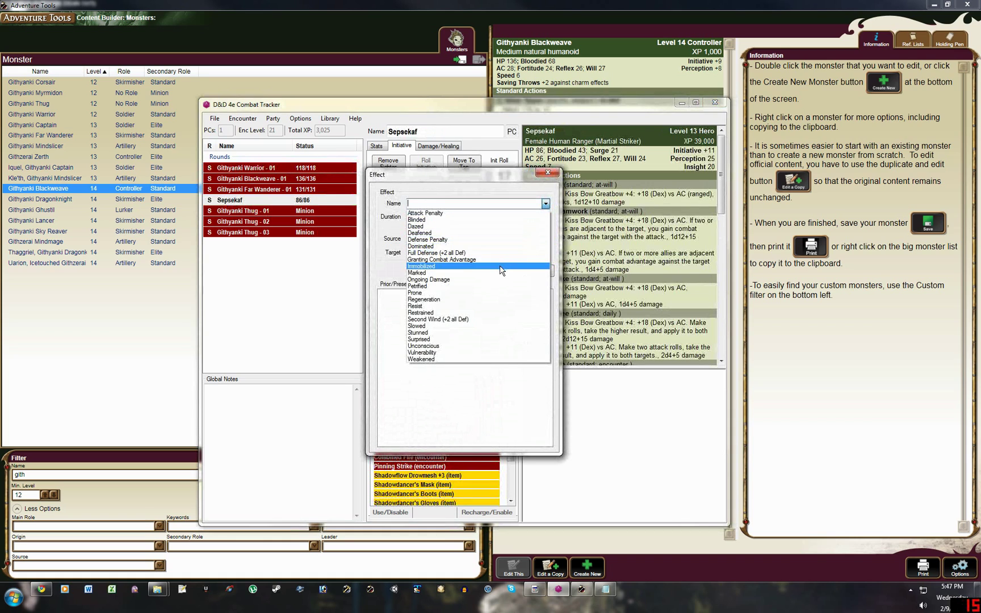
click(500, 267)
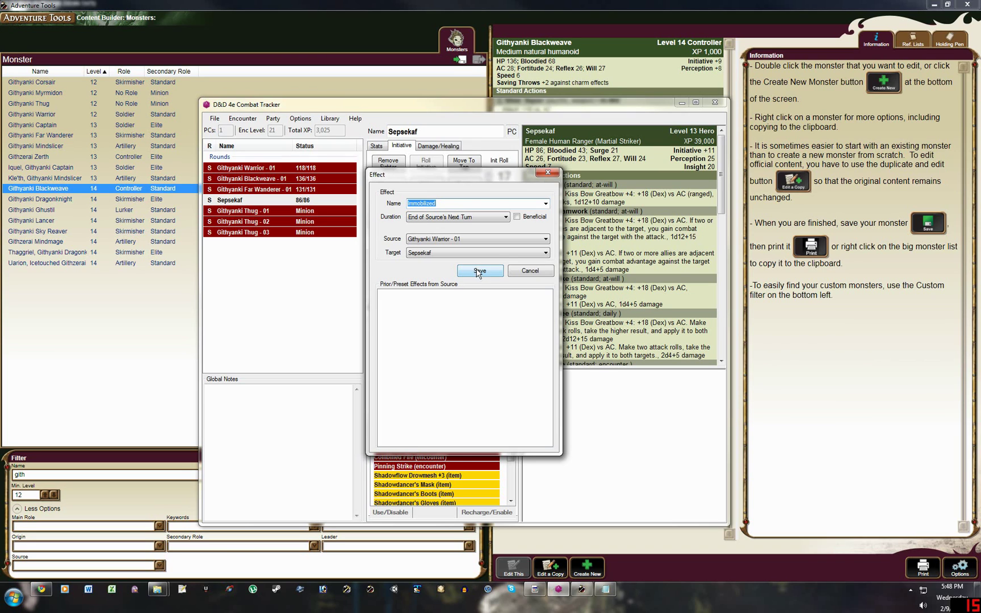
click(478, 271)
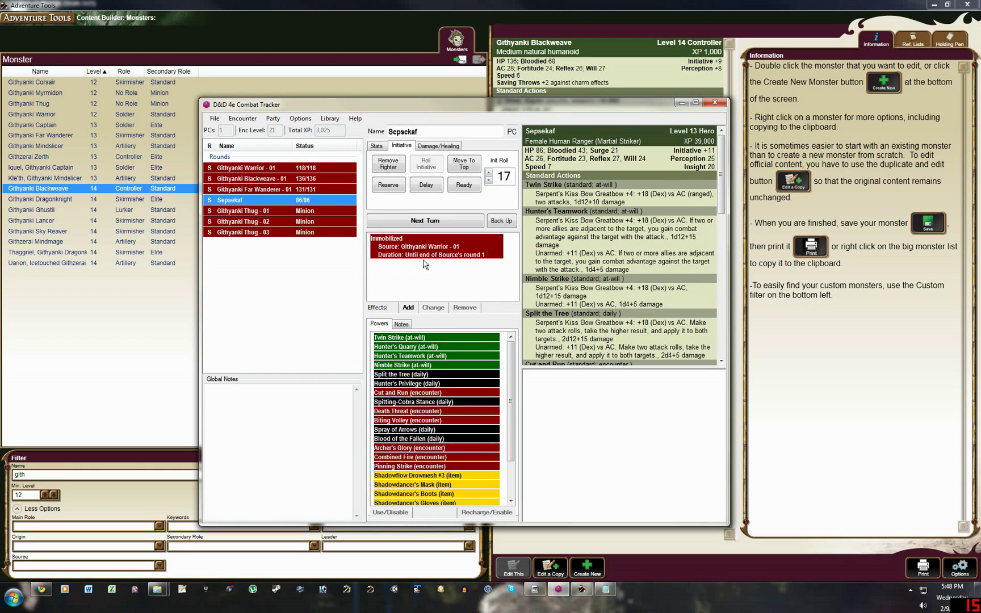
click(269, 170)
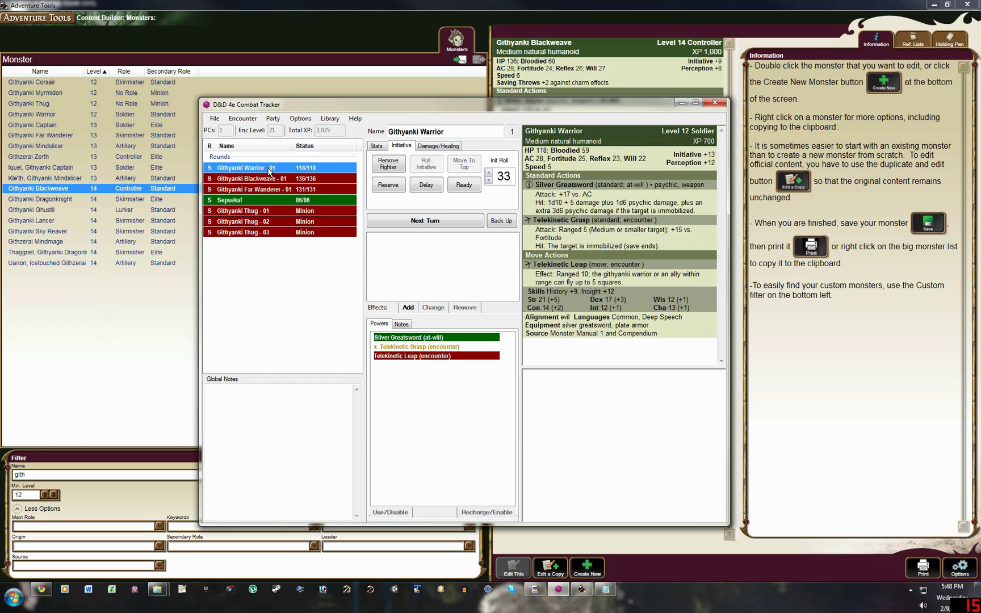
click(396, 222)
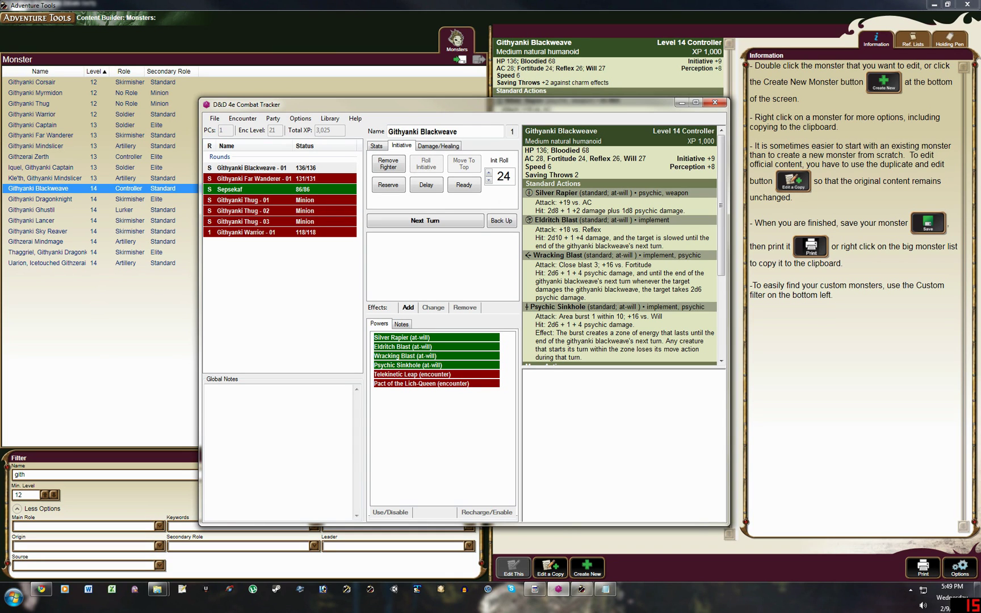
Set the damage and healing amount for Sepsekaf to 16 points
click(267, 189)
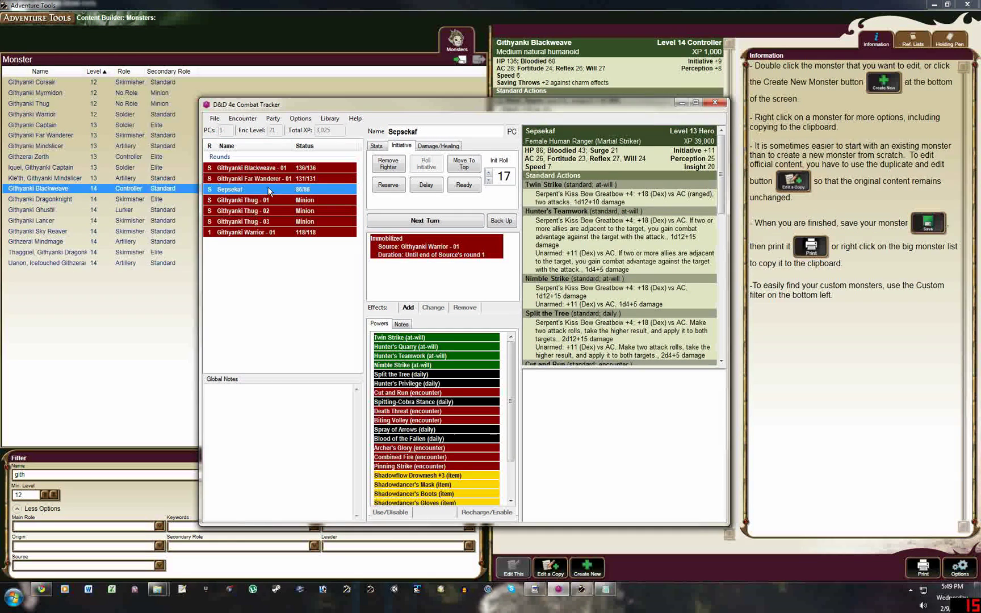
click(428, 147)
drag(391, 171, 365, 172)
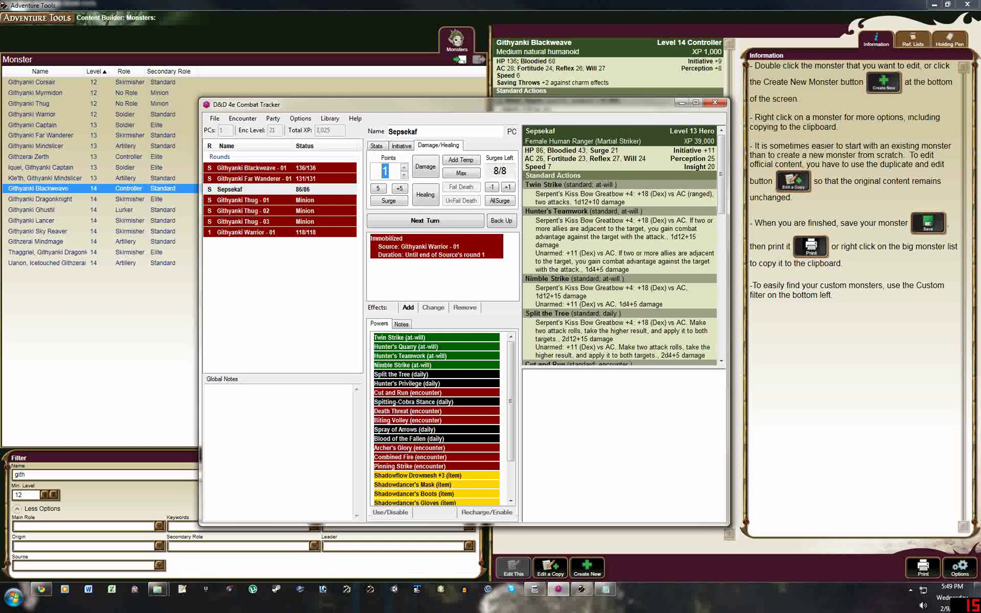
text(14)
click(379, 189)
click(399, 189)
double_click(386, 171)
text(2)
key(BackSpace)
text(16)
Test 16 points of healing and damage on Sepsekaf, and end the Githyanki Blackweave's turn
click(425, 194)
click(426, 198)
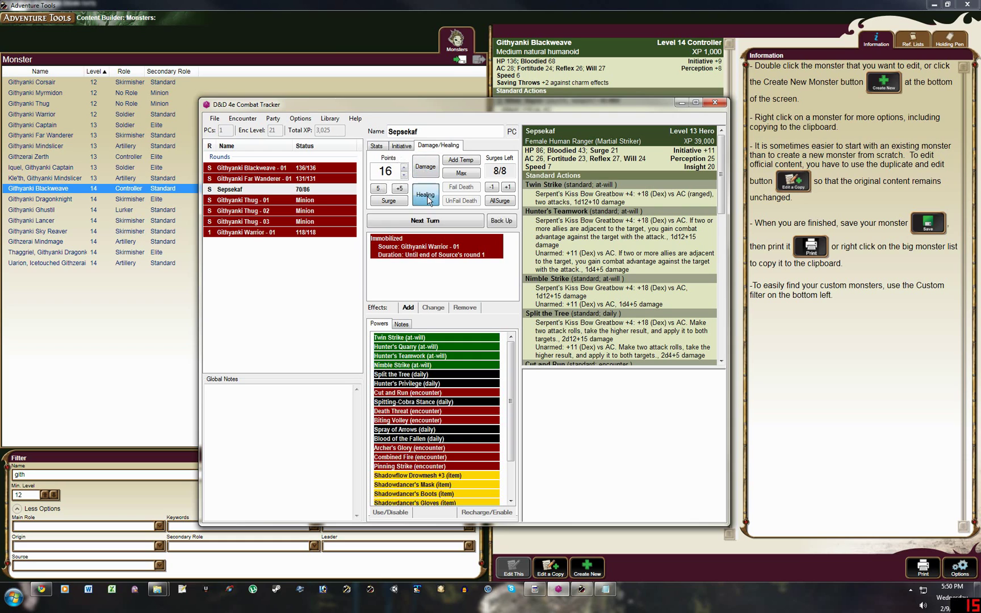
click(423, 166)
click(444, 221)
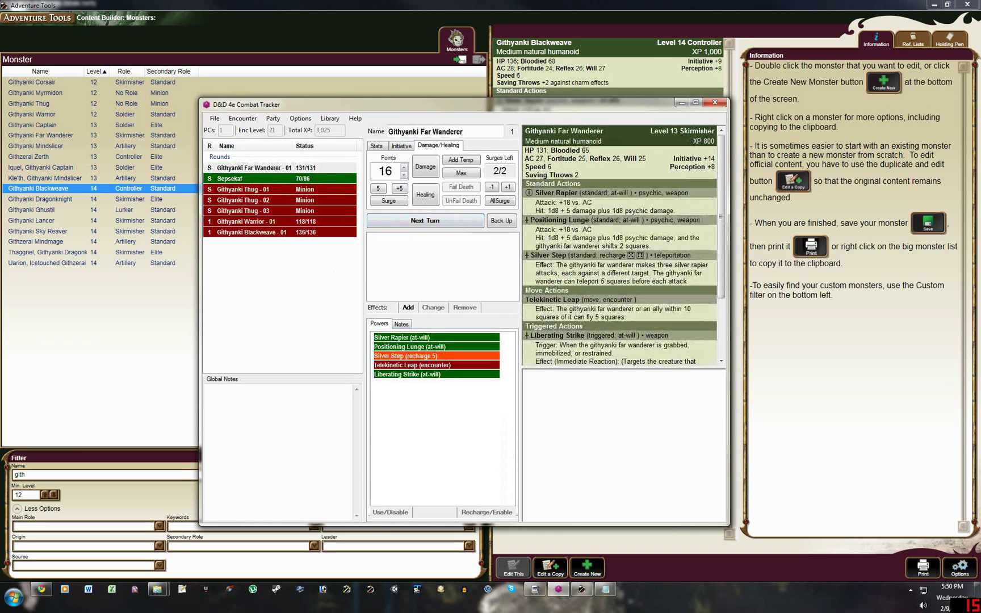
Add another Githyanki Blackweave from the Statblock Library to the running encounter and close the library
click(330, 118)
click(340, 131)
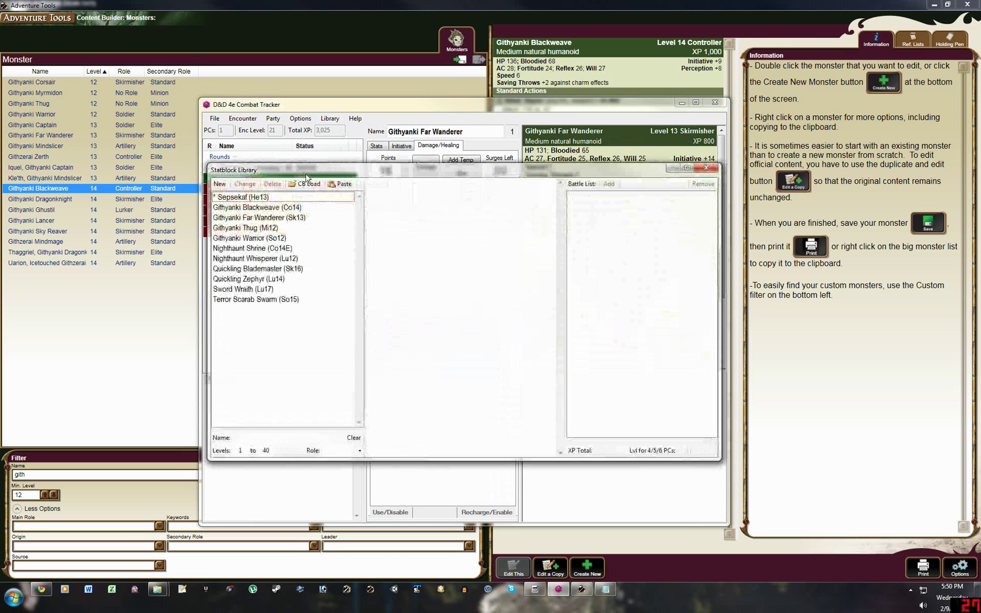
click(278, 208)
click(608, 184)
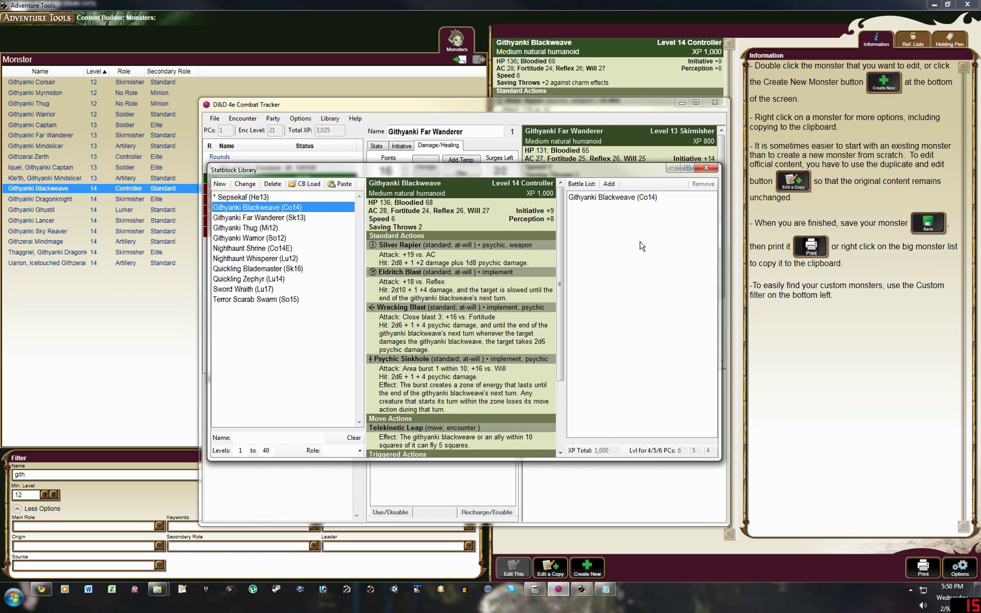
click(705, 167)
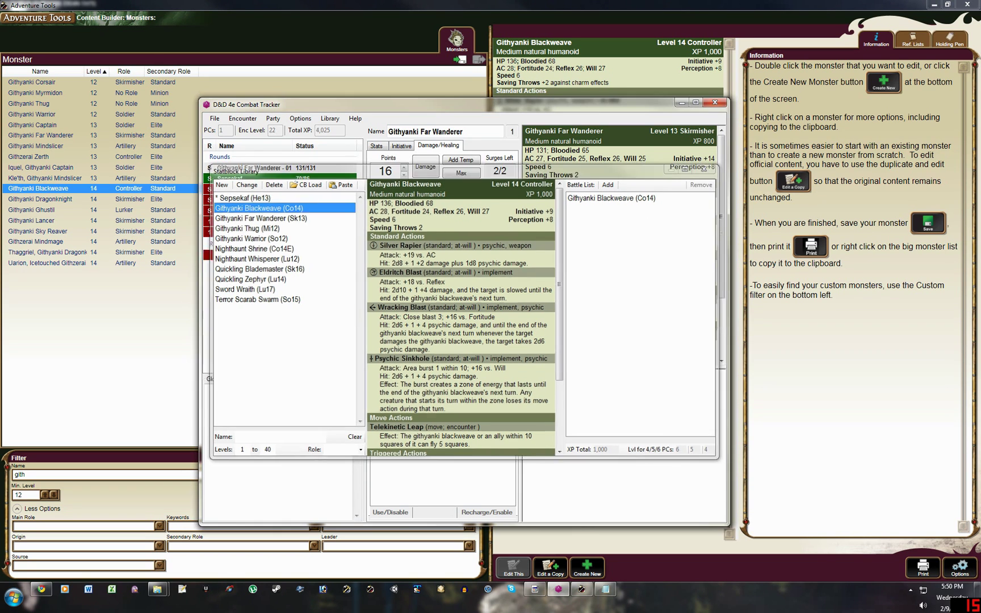